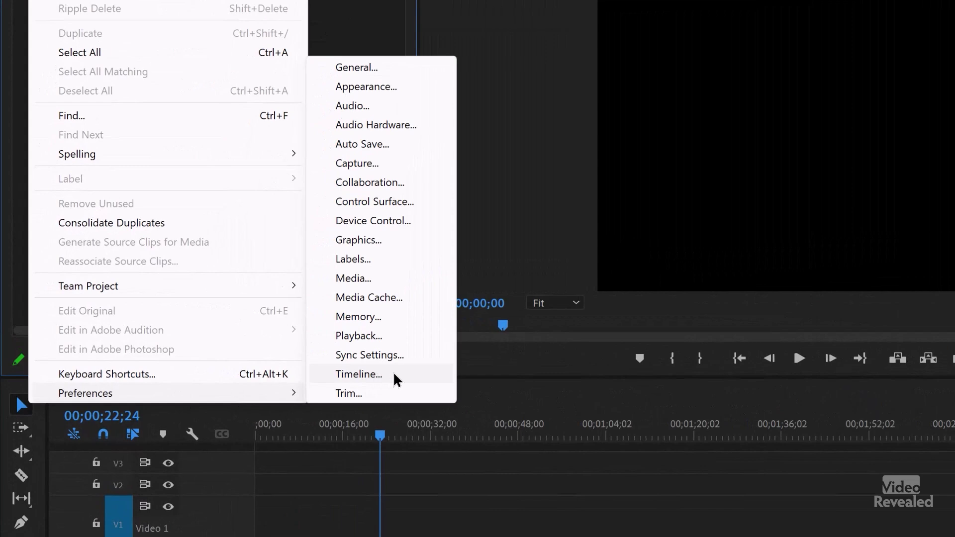
Step: In the Timeline preferences, set the default video transition duration to 10 frames and the default still image duration to 3 seconds
click(397, 378)
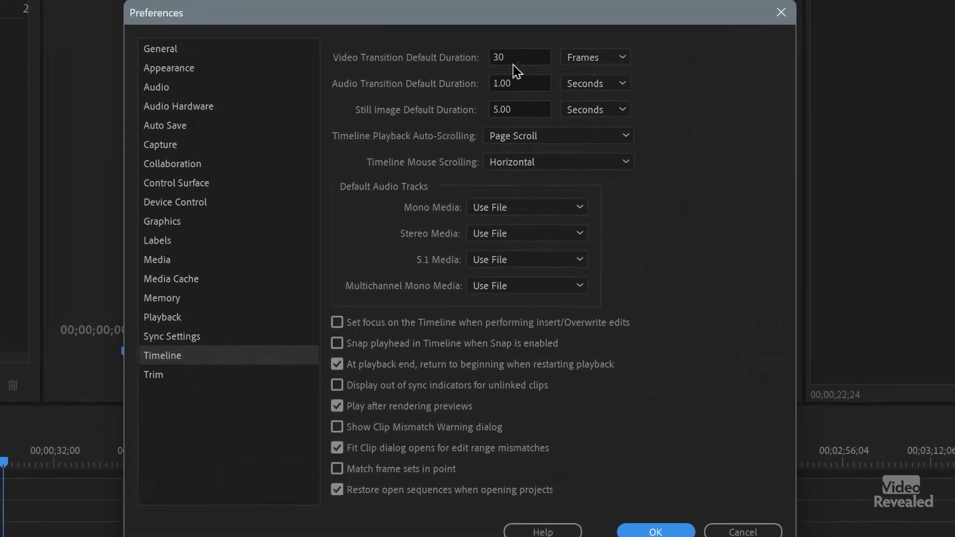
double_click(513, 60)
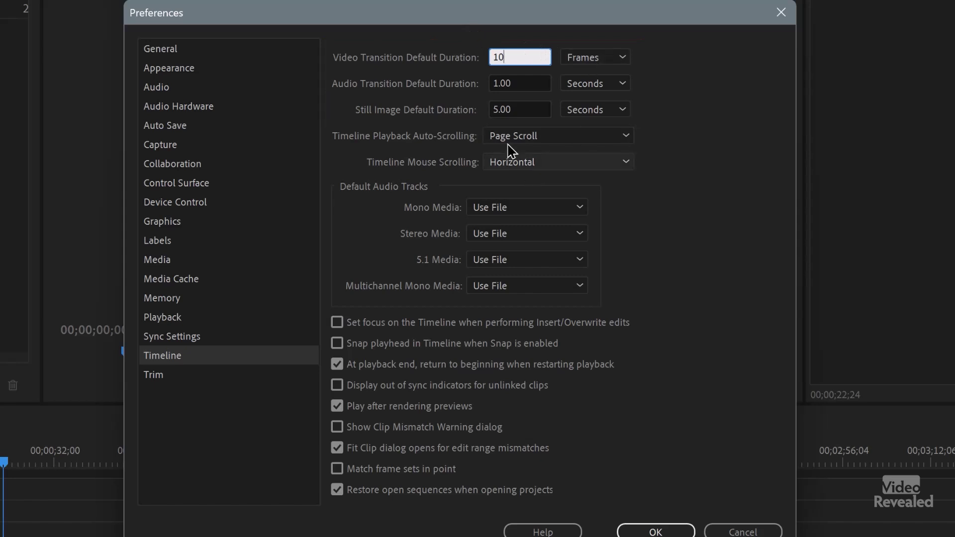
double_click(526, 106)
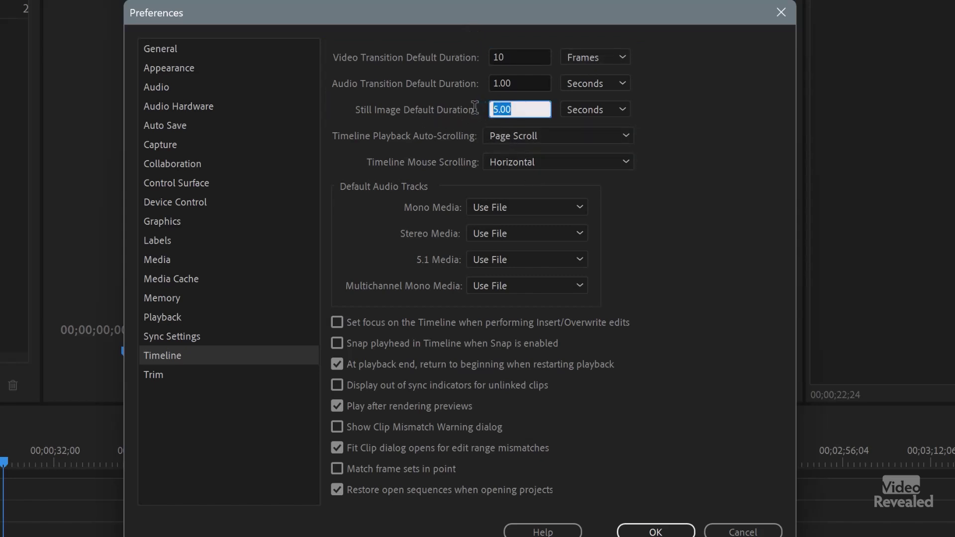
text(3)
key(Tab)
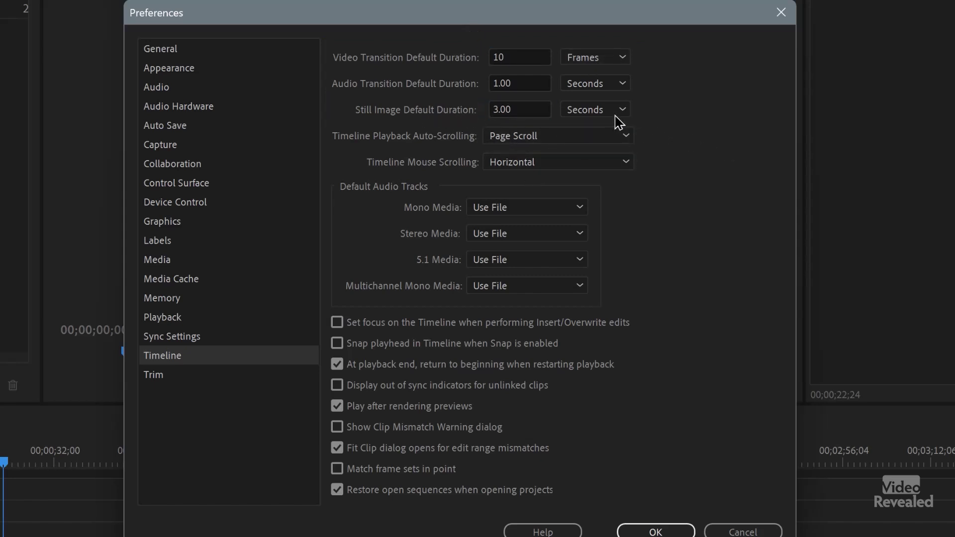
click(607, 112)
click(606, 146)
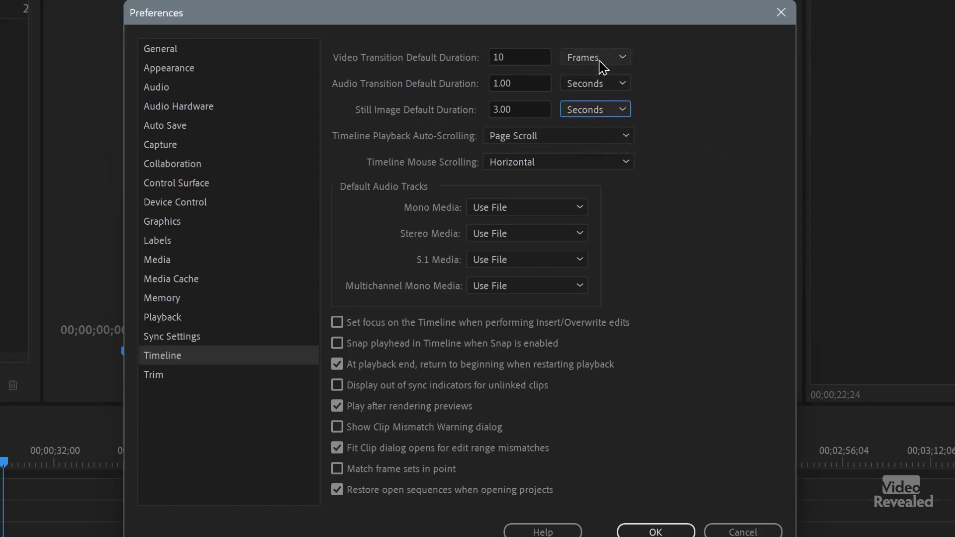
click(656, 531)
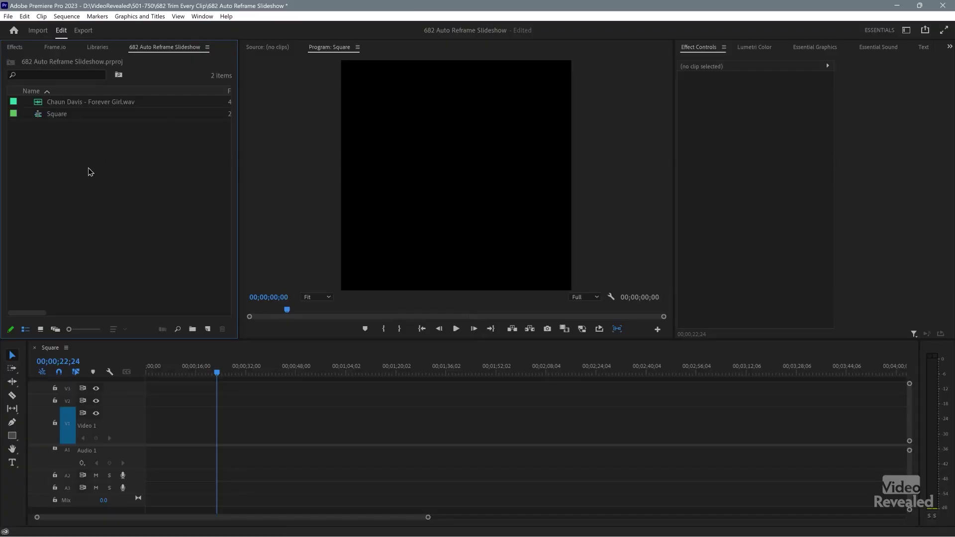
Step: Import the whole Photos folder from Footage > MotionArray into the project
click(8, 16)
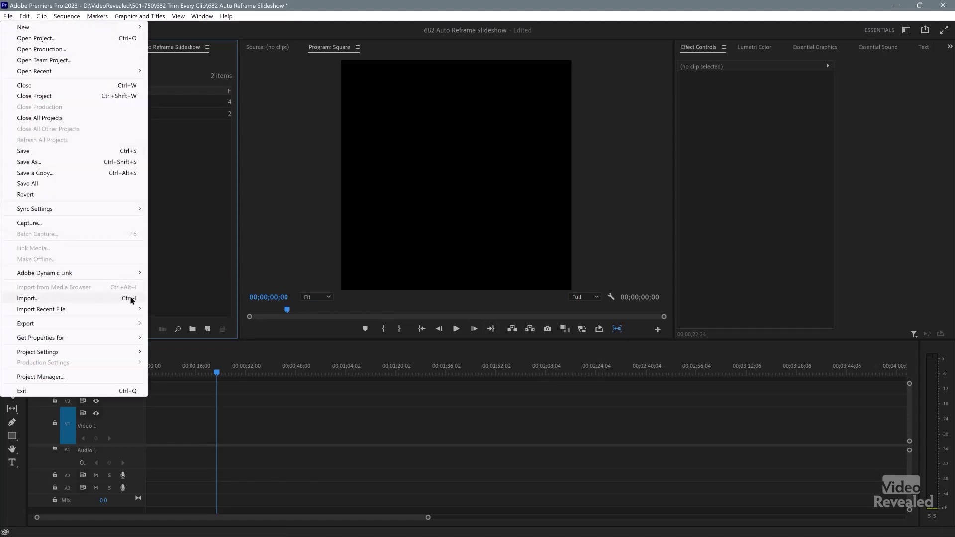
click(196, 194)
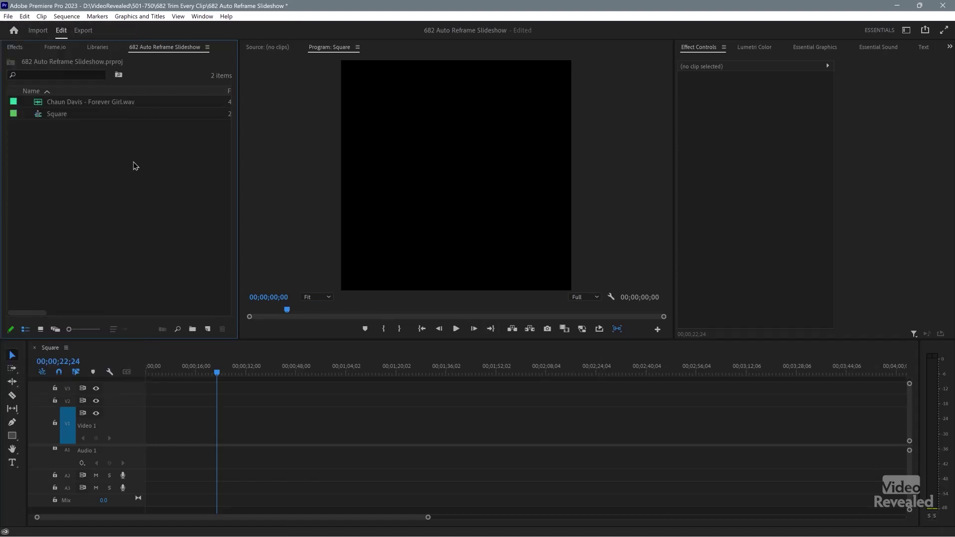
double_click(89, 190)
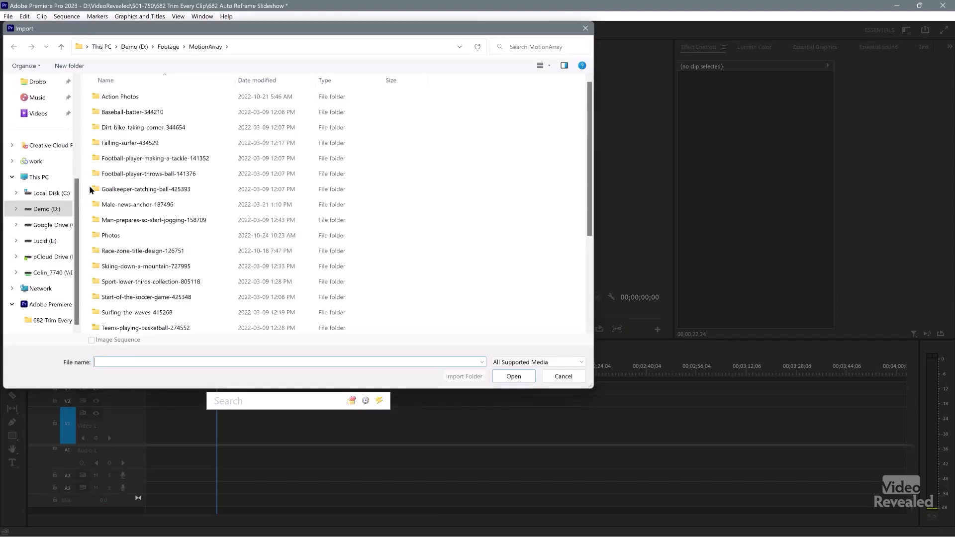
click(115, 238)
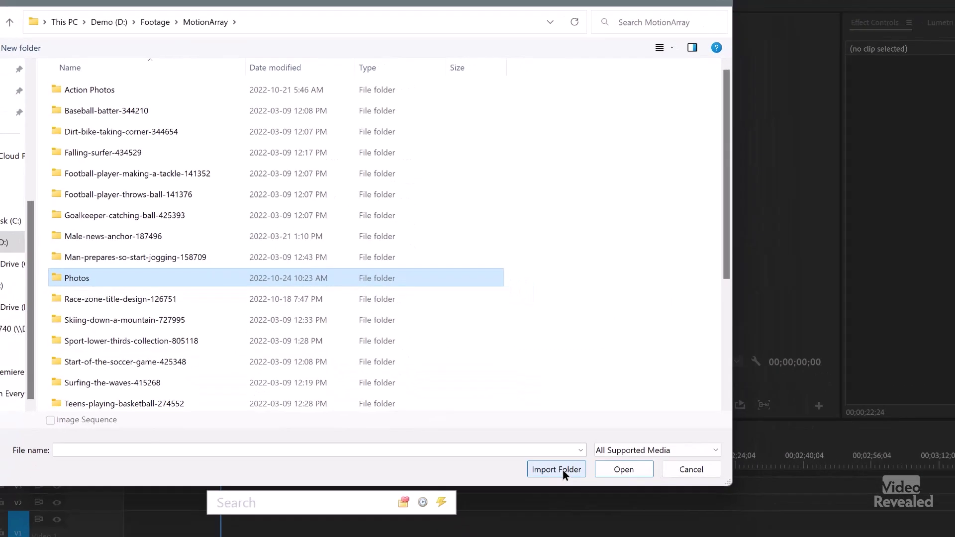
click(608, 518)
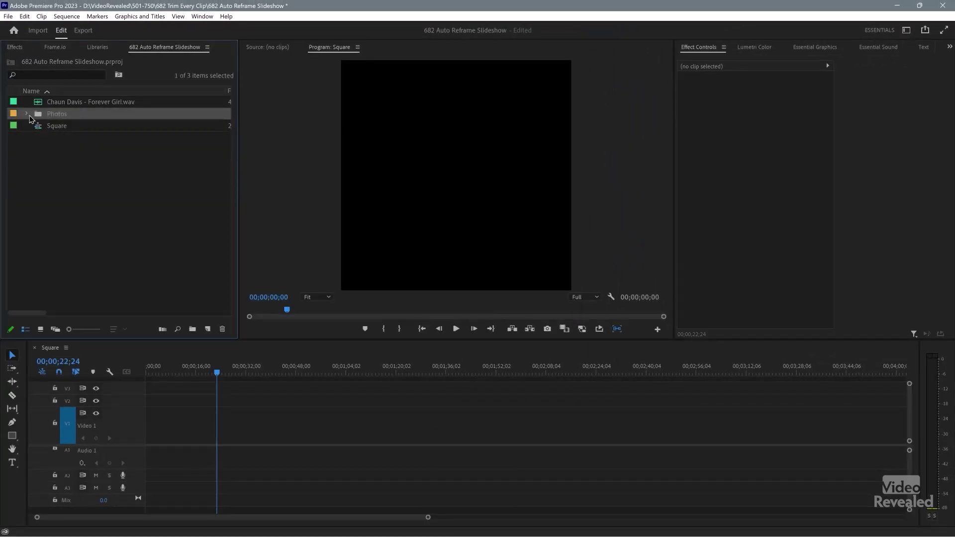
Step: Reveal the first image of the Photos bin in Explorer and look through the folder's portrait and landscape pictures
click(26, 114)
click(50, 130)
right_click(50, 130)
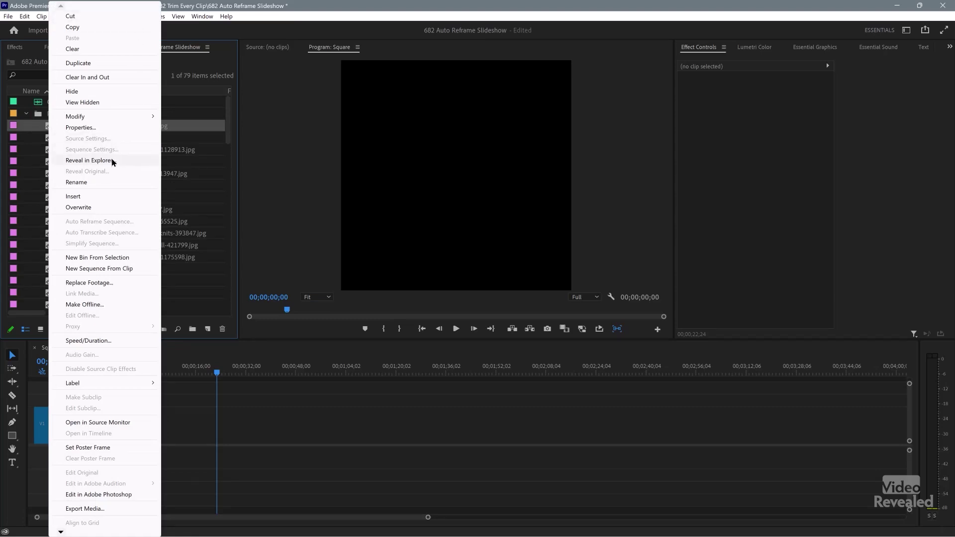
click(112, 160)
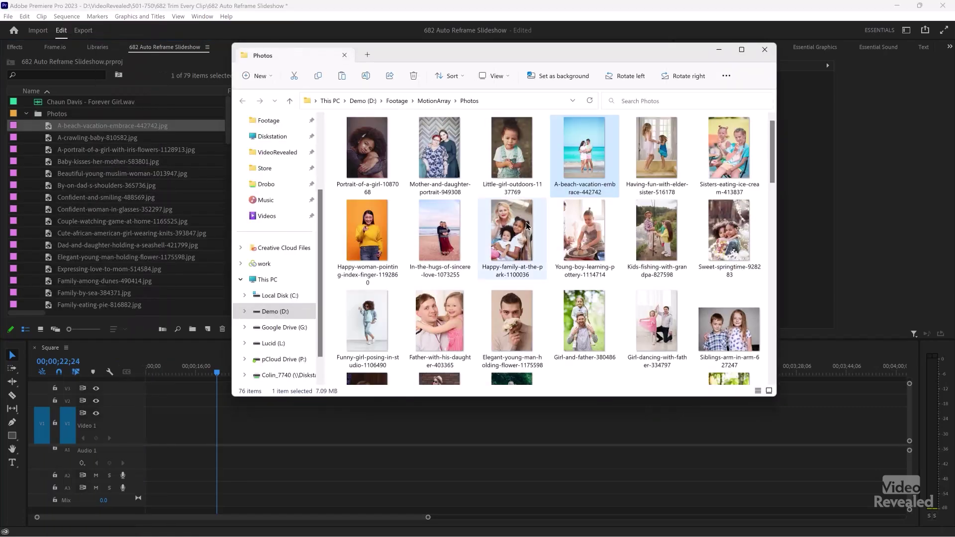
scroll(605, 222, down, 5)
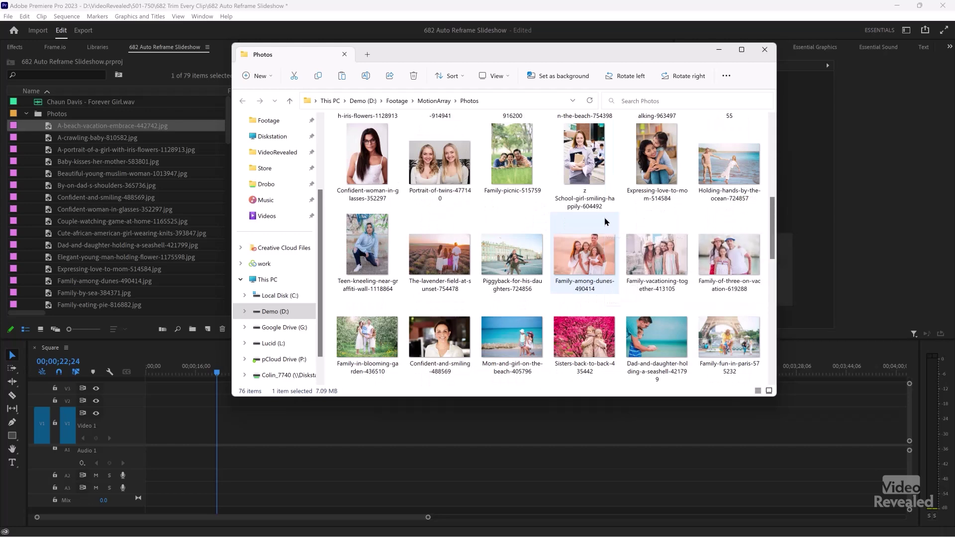
scroll(604, 222, down, 8)
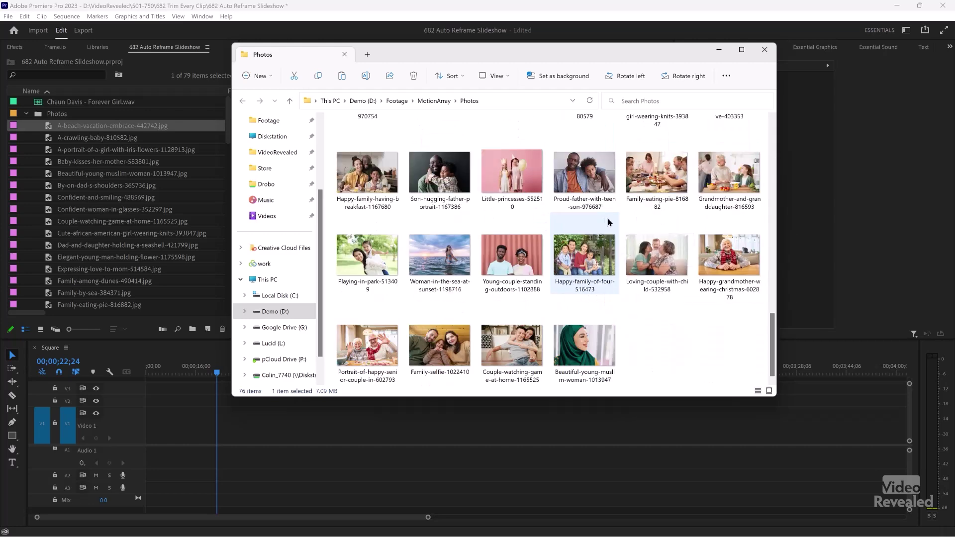
scroll(609, 222, up, 12)
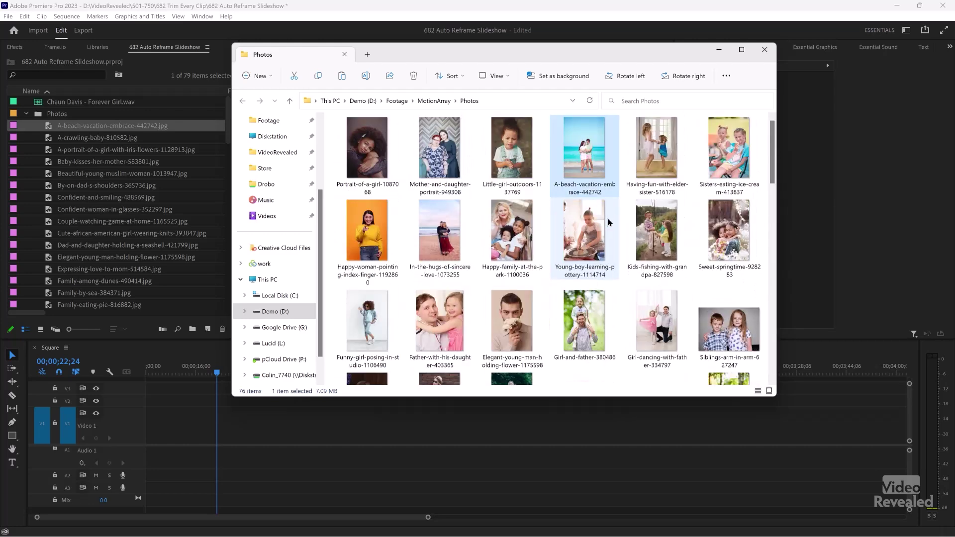
click(764, 51)
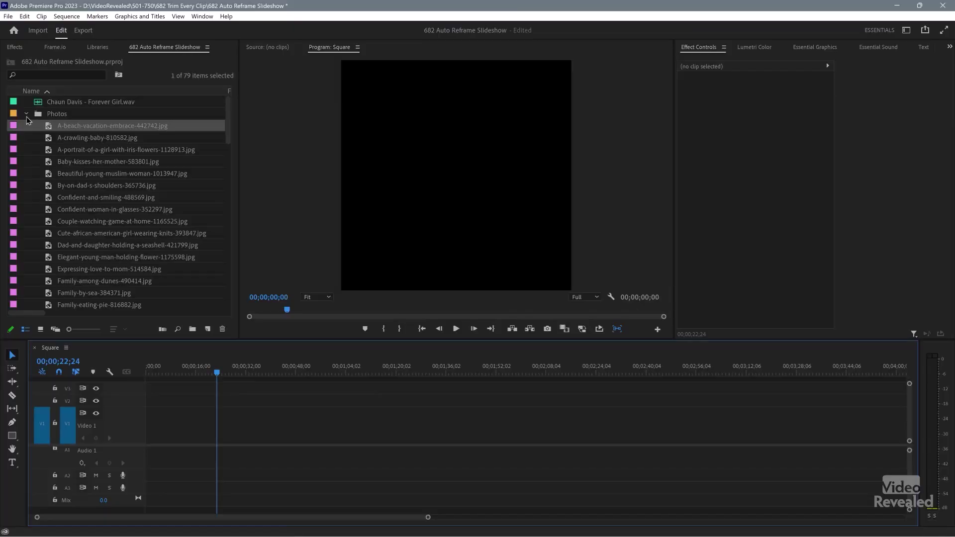
click(27, 114)
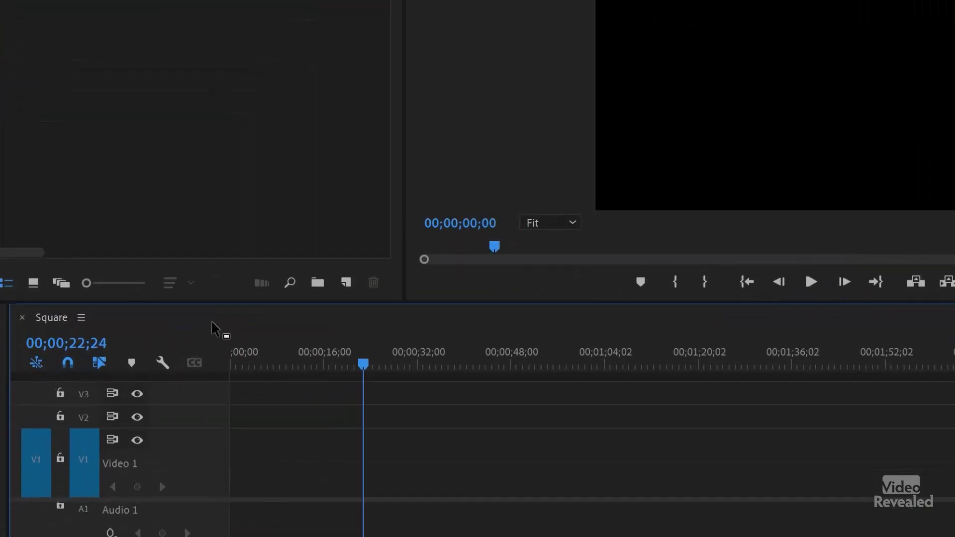
Step: Check the sequence settings of the Square sequence
click(208, 329)
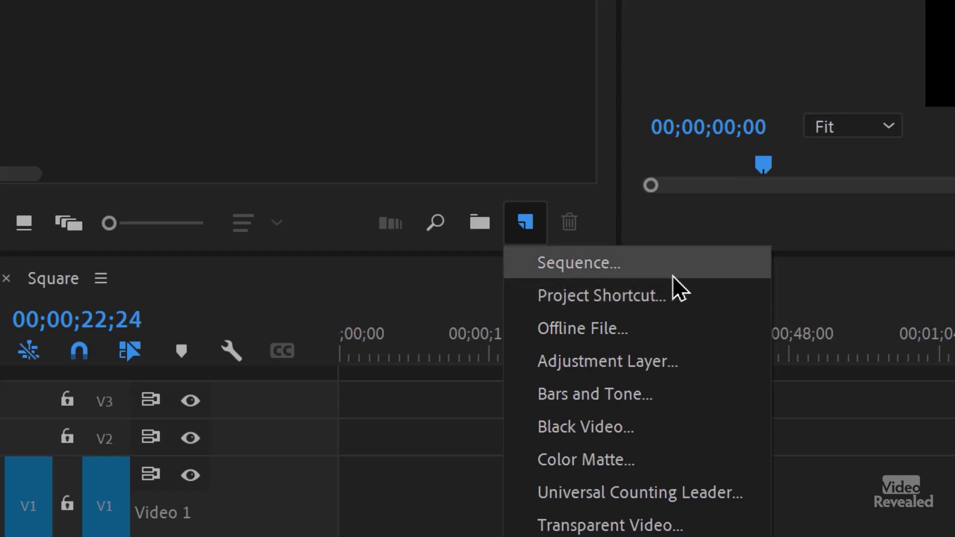
click(332, 309)
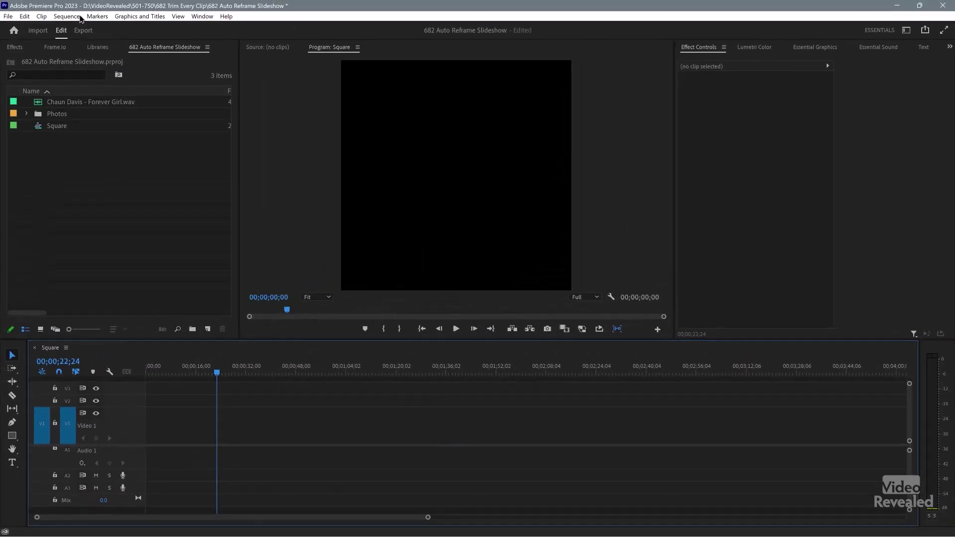
click(66, 17)
click(76, 30)
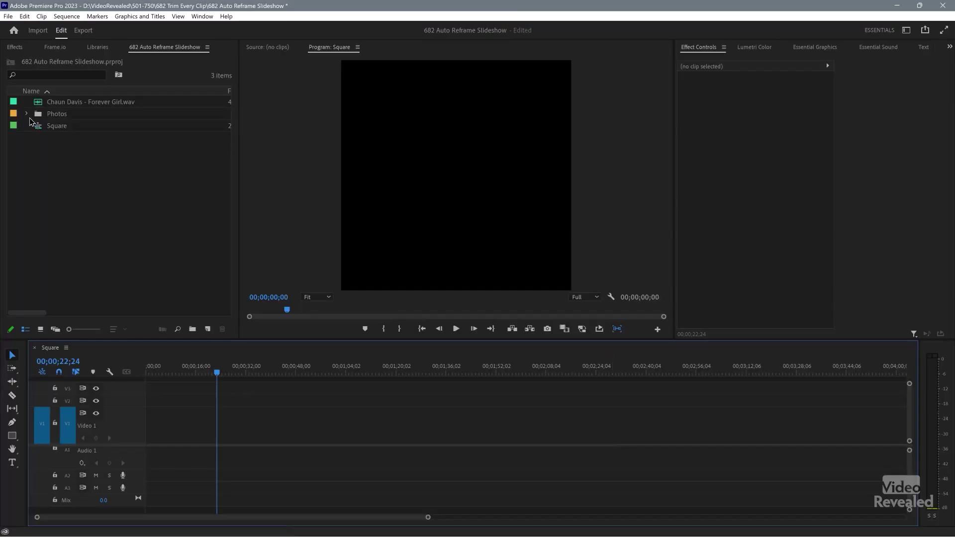
Step: Place all images of the Photos bin on track V1 from the sequence start and preview one at 00;01;38;20
drag(36, 114, 141, 429)
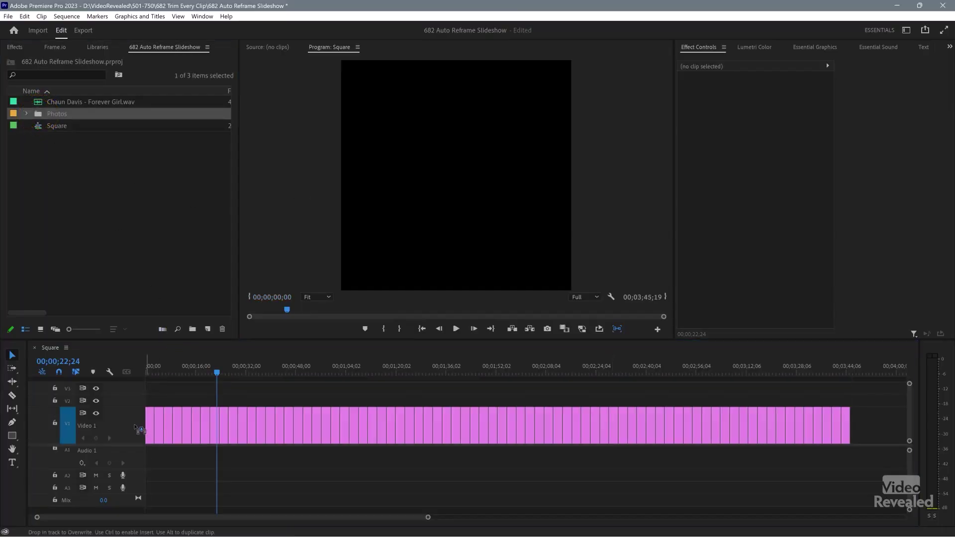
drag(256, 374, 455, 378)
Step: Select all photo clips on V1, find the Auto Reframe effect and apply it to them
drag(866, 389, 105, 445)
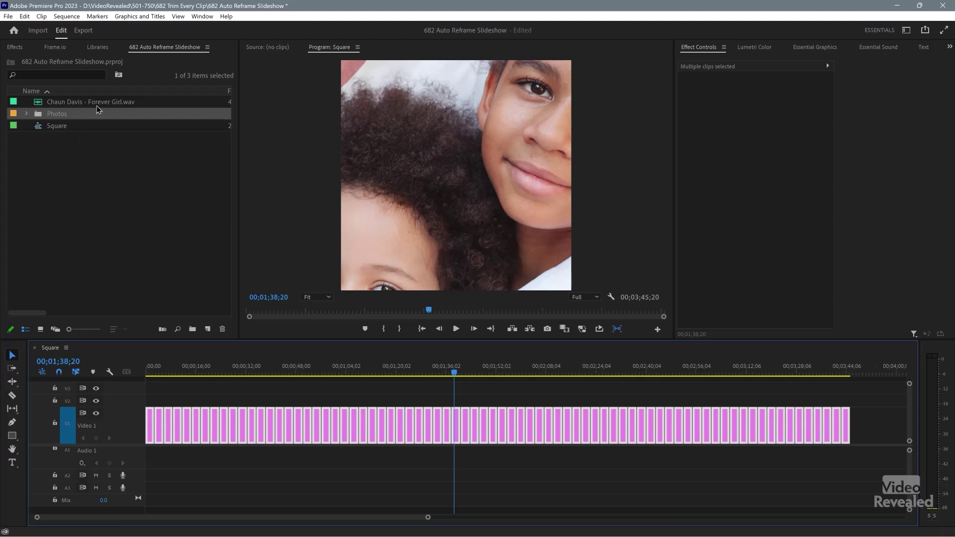
click(14, 48)
click(906, 30)
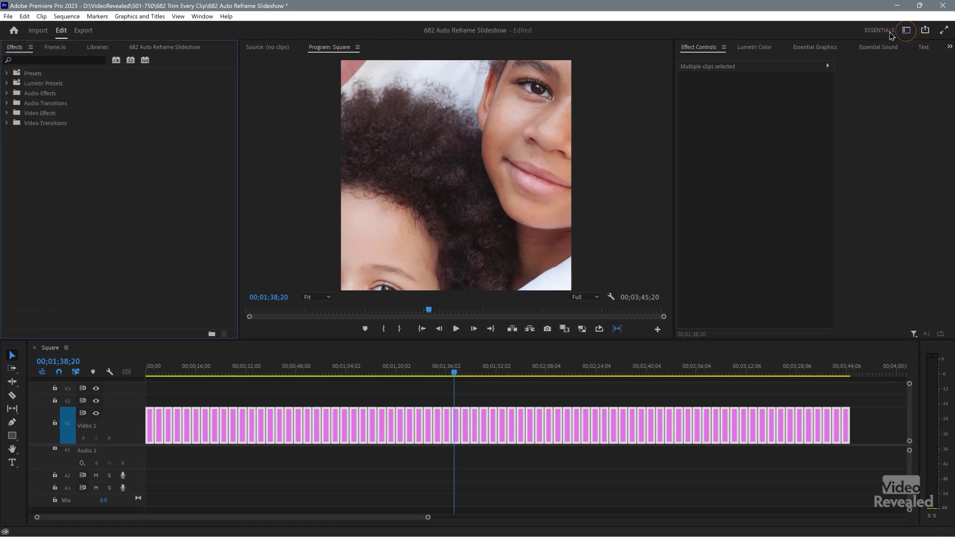
click(918, 35)
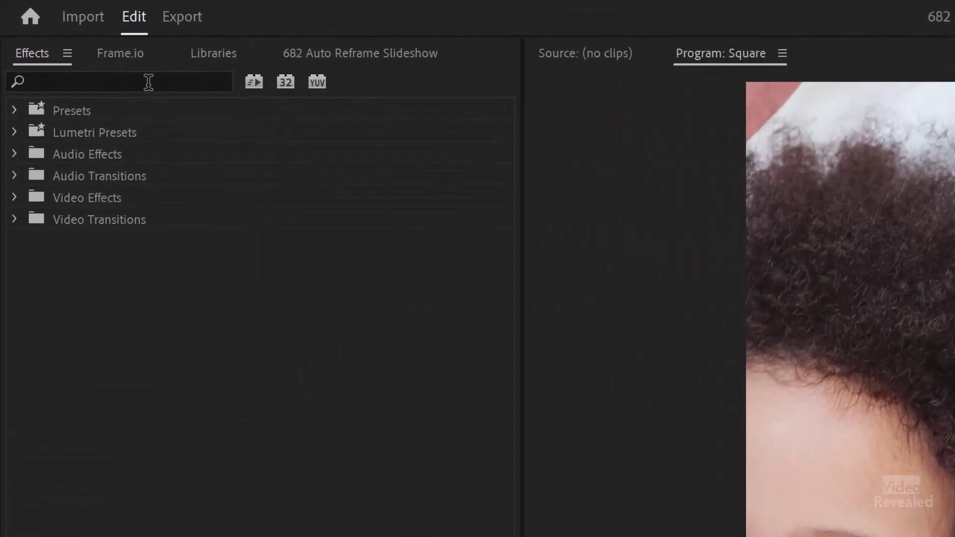
click(148, 82)
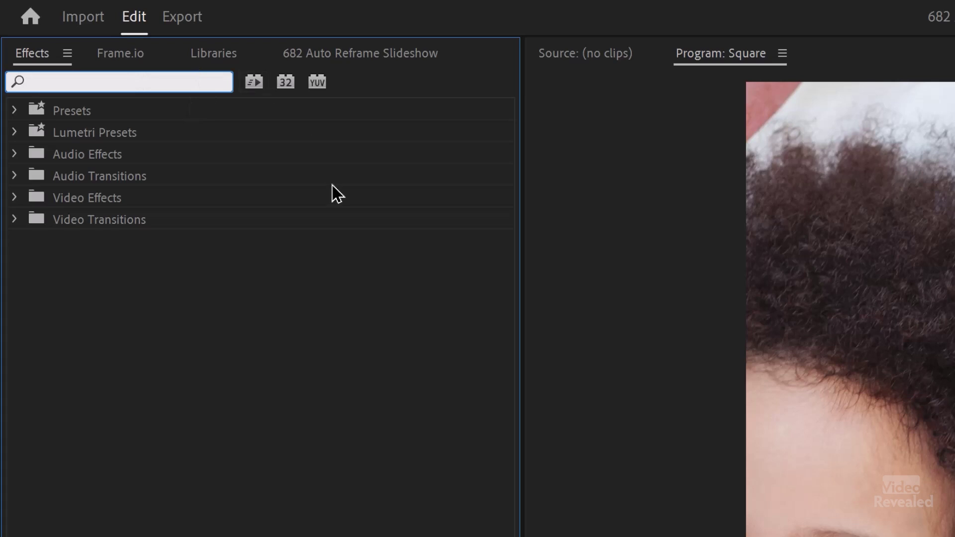
text(ref)
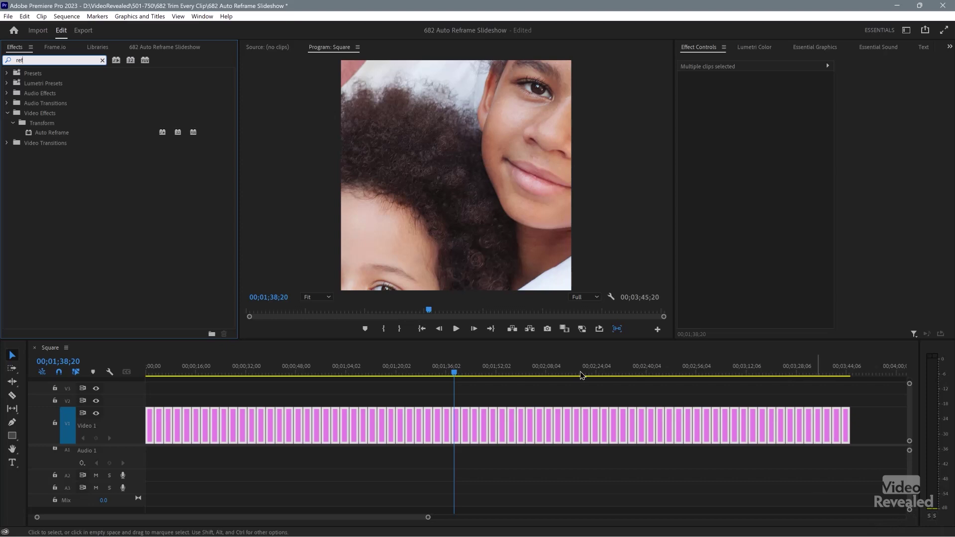
double_click(51, 133)
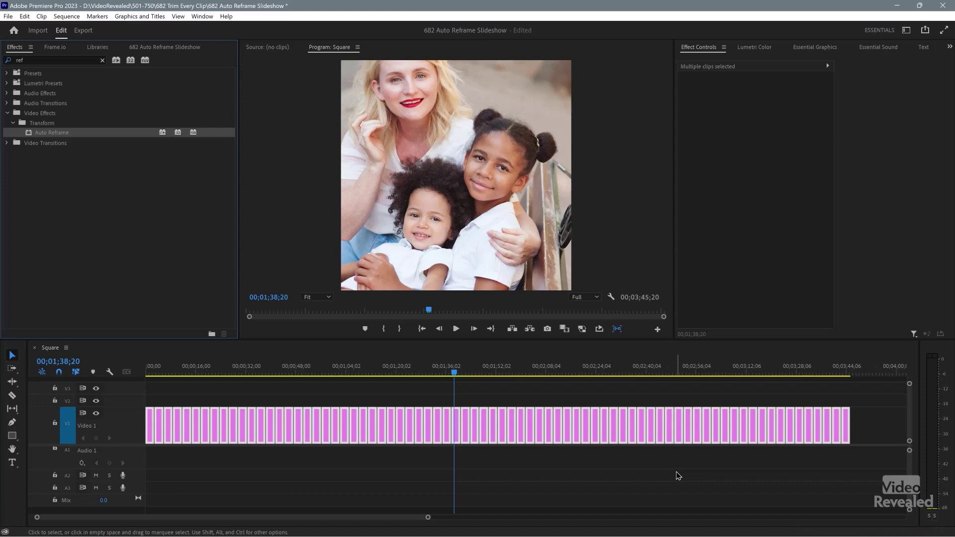
Step: Deselect the clips and step through the photos from the sequence start to examine how each one is framed
click(628, 467)
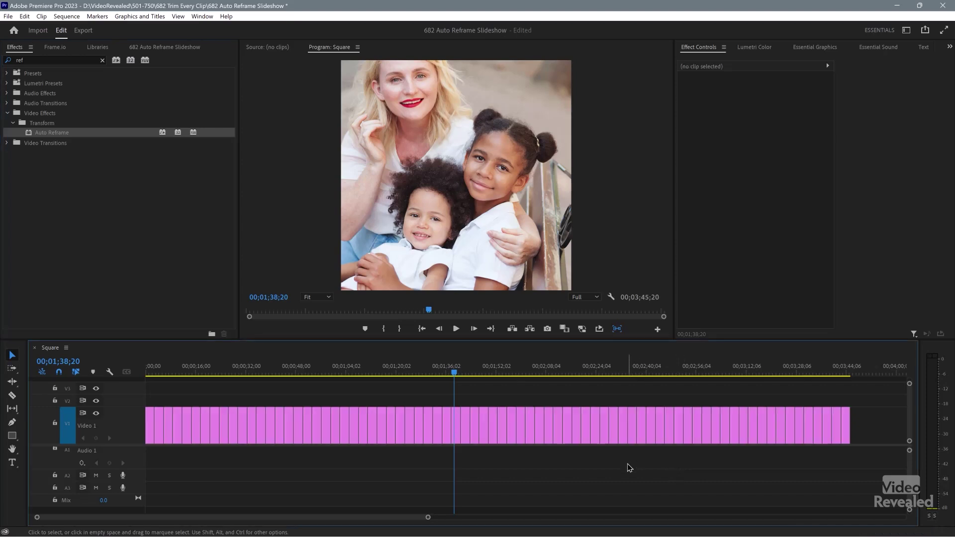
key(Home)
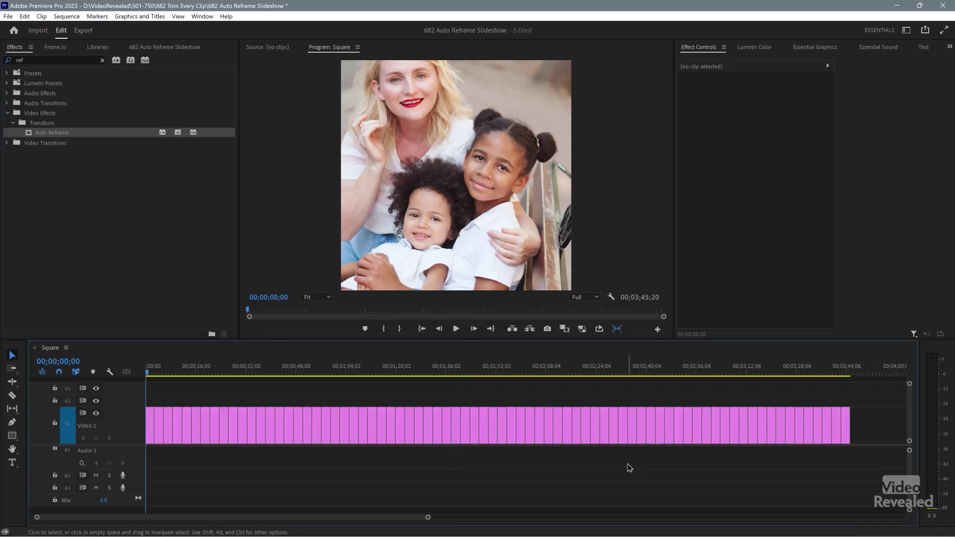
key(Down)
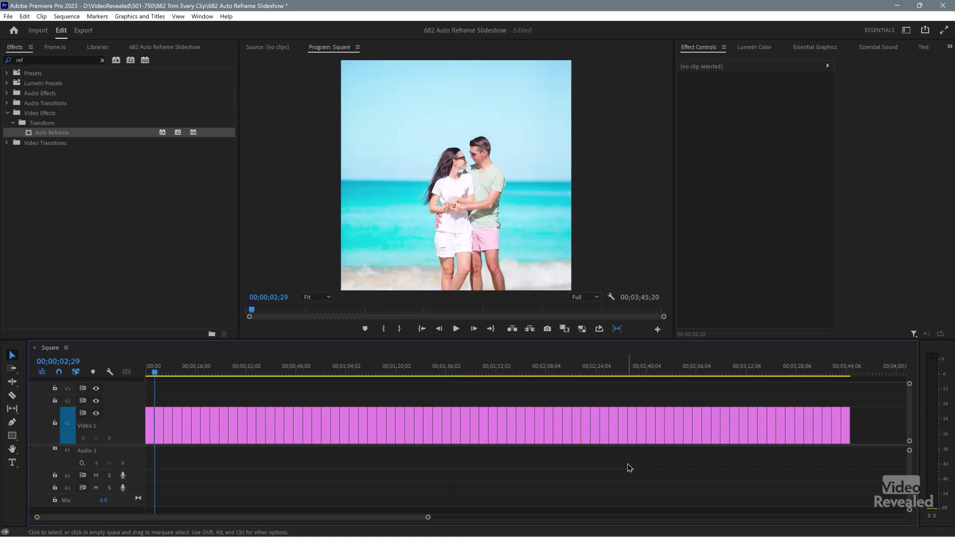
key(Down)
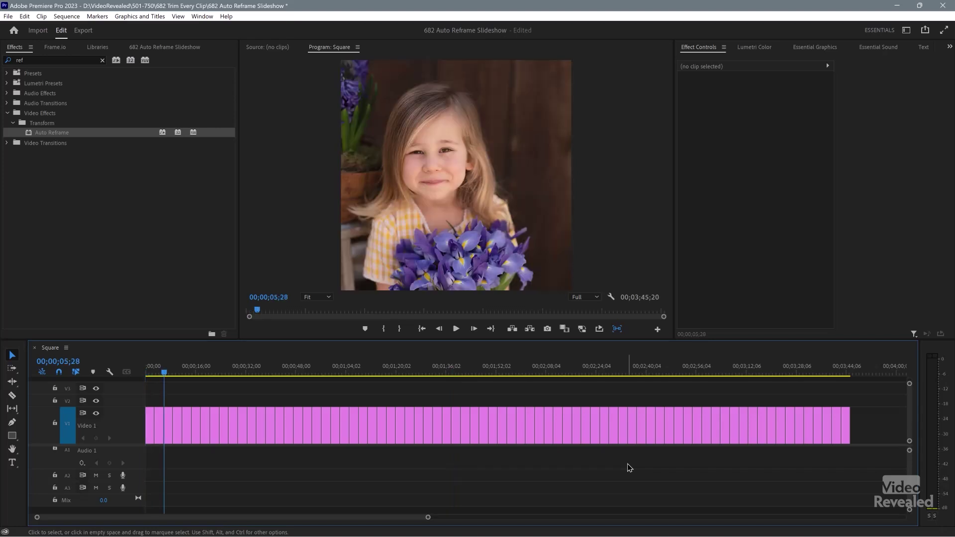
key(Down)
key(Down)
key(Down)
key(Down)
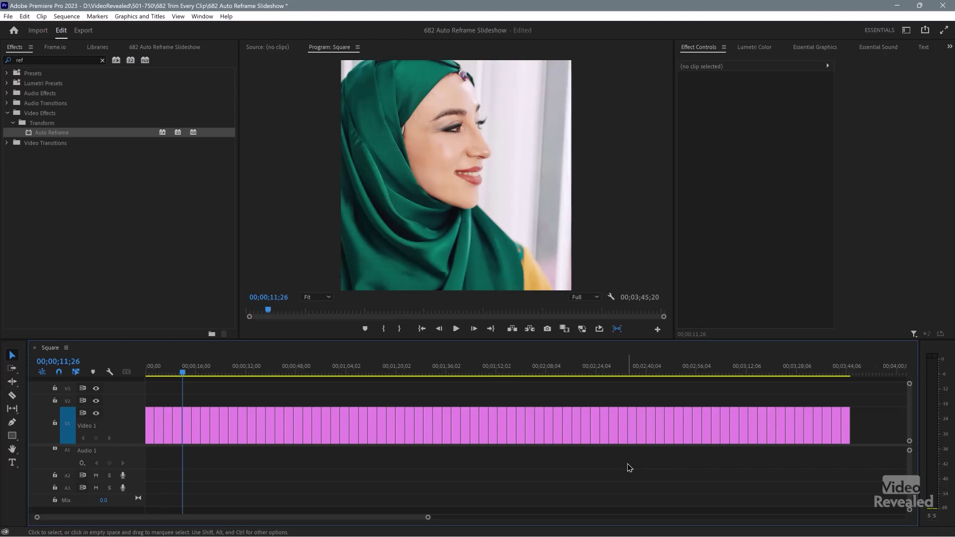
key(Down)
key(Down)
key(Down)
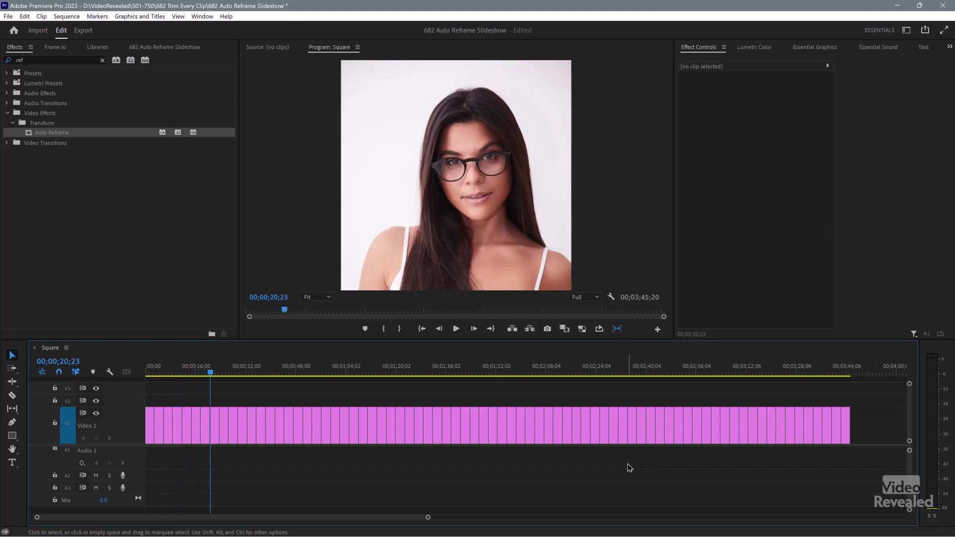
key(Down)
key(Down)
key(Down)
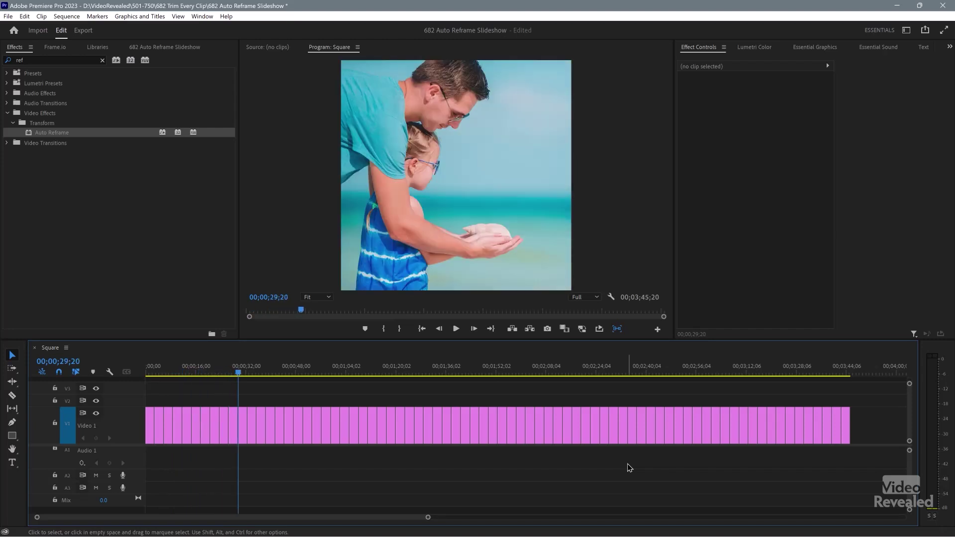
Step: Go to the Family-by-sea photo, select it and set its horizontal Reframe Offset to -1543 so the whole family is in frame
key(Down)
key(Down)
key(Down)
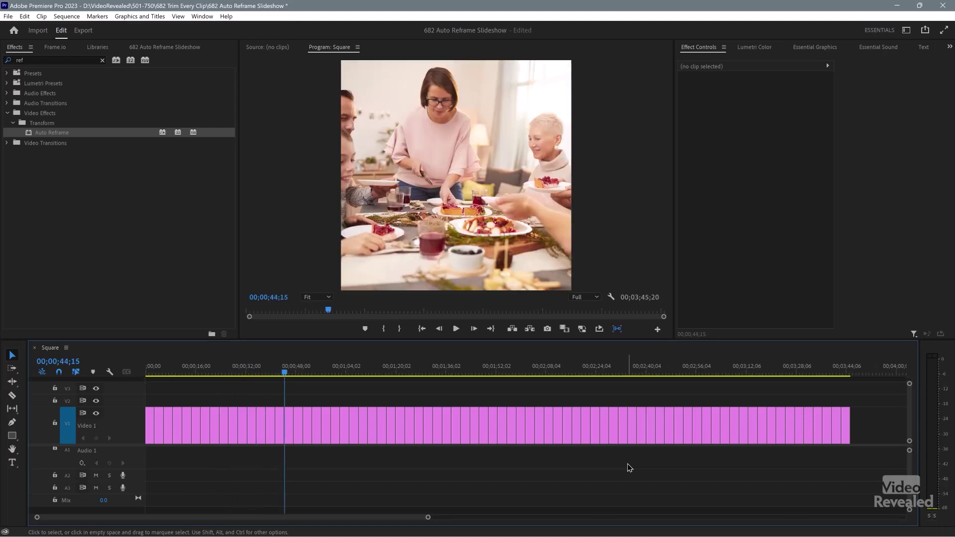
key(Up)
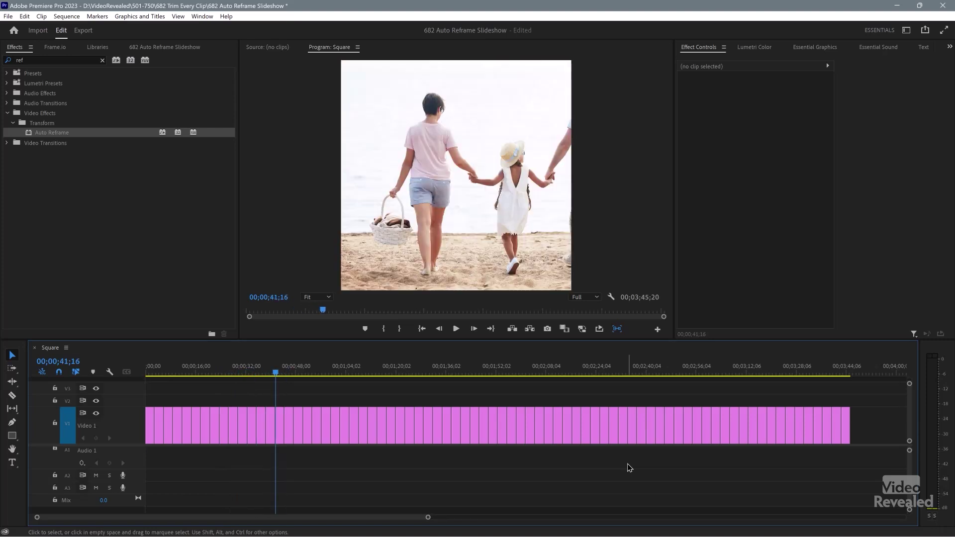
click(279, 420)
key(equal)
key(equal)
key(equal)
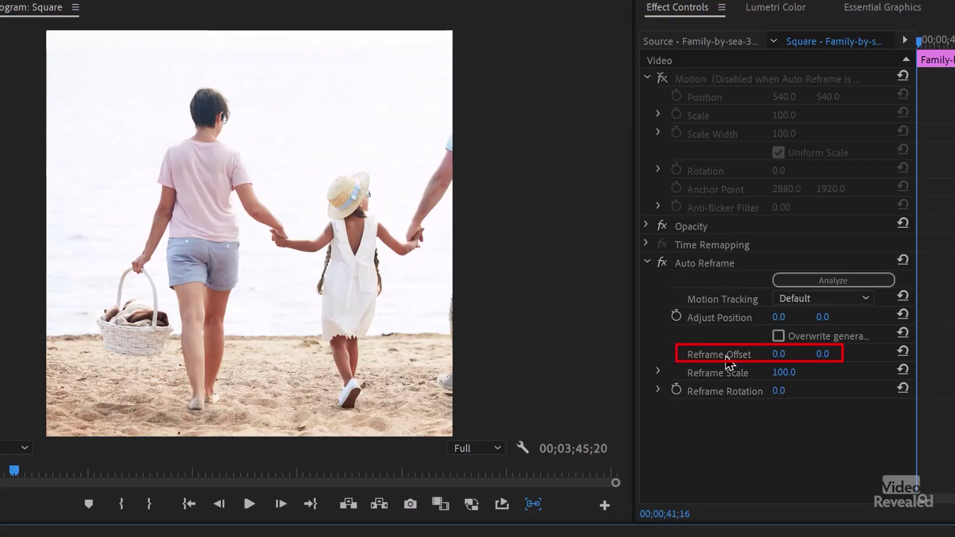
drag(781, 354, 661, 354)
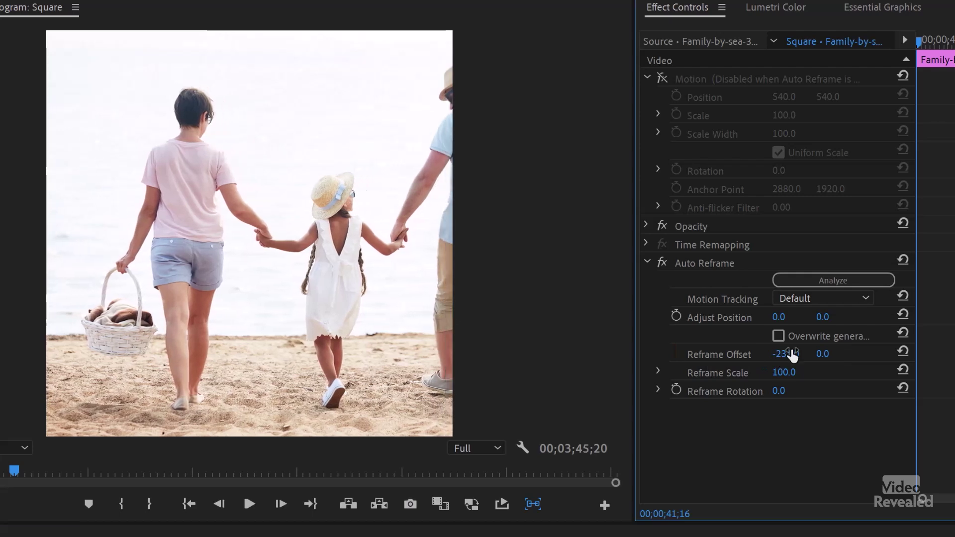
drag(780, 354, 635, 355)
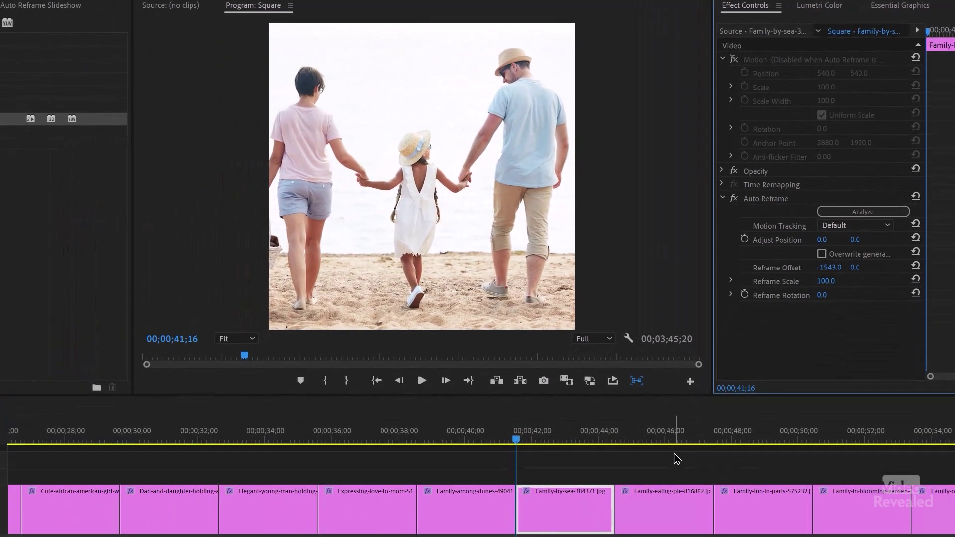
Step: Check the framing of the following photos up to Family-vacationing-together at 00;01;02;11 and select that clip
key(Down)
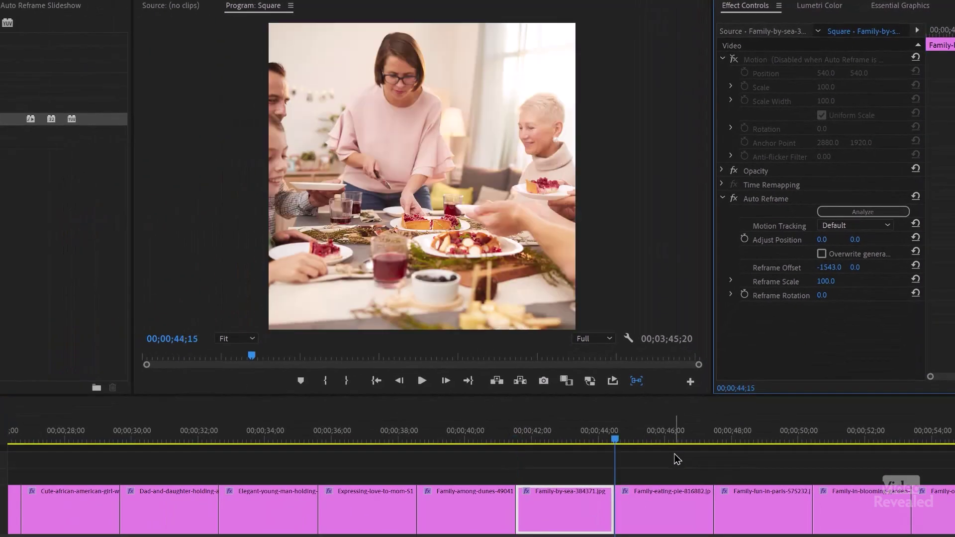
key(Down)
key(Down)
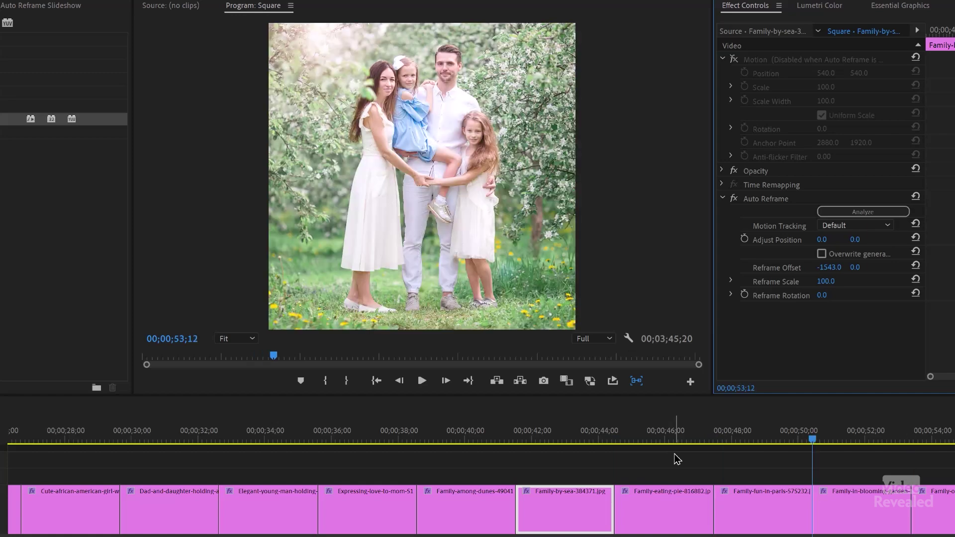
key(Down)
key(Down)
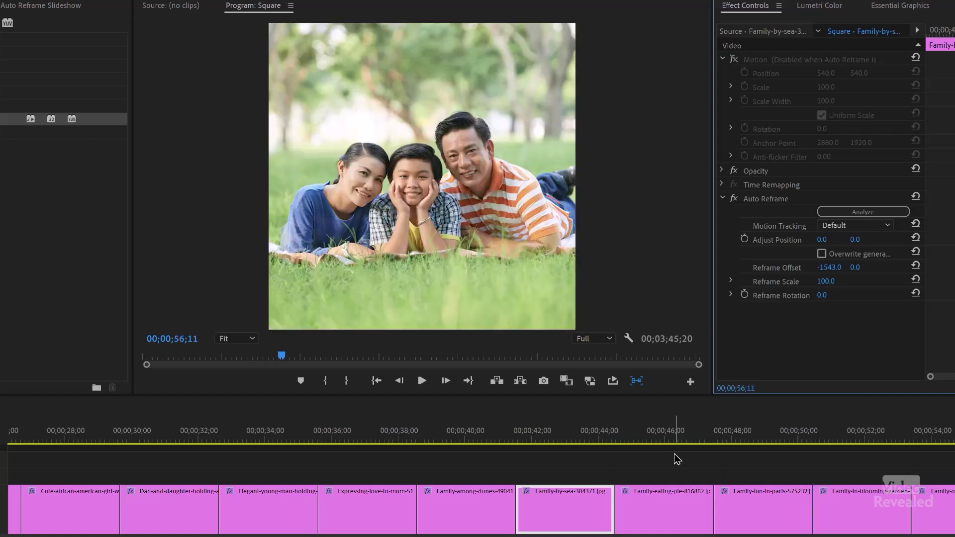
key(Down)
key(Down)
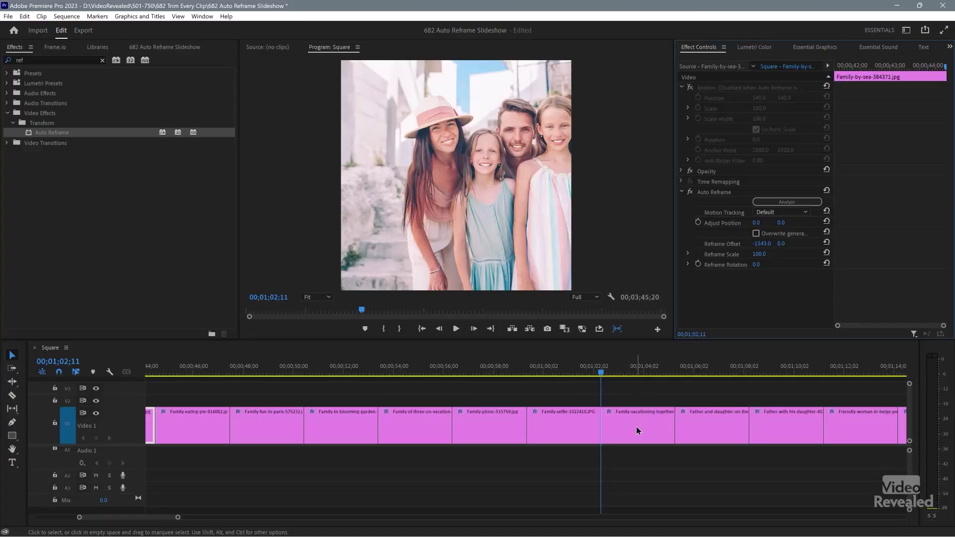
click(638, 427)
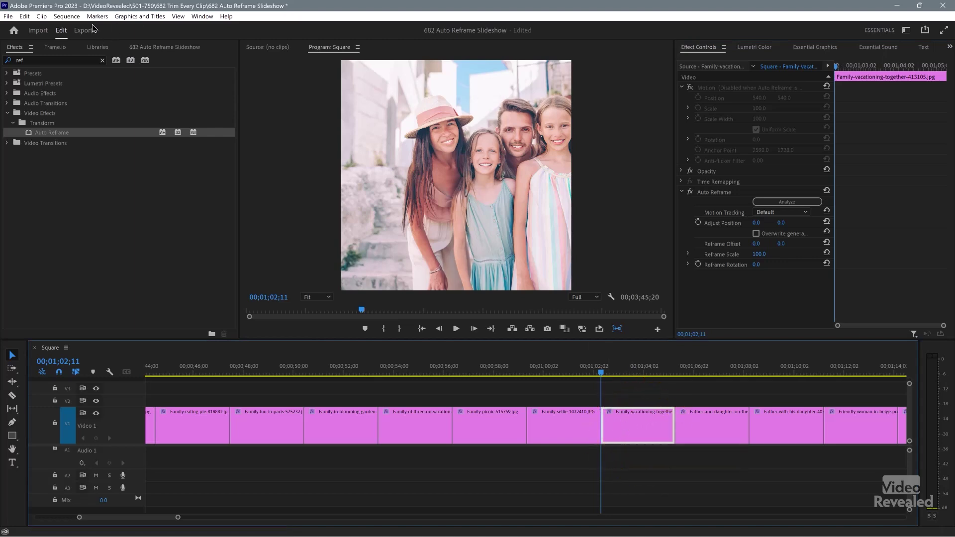
Step: Enable Selection Follows Playhead and set the Family-vacationing-together photo's horizontal Reframe Offset to -980
click(67, 17)
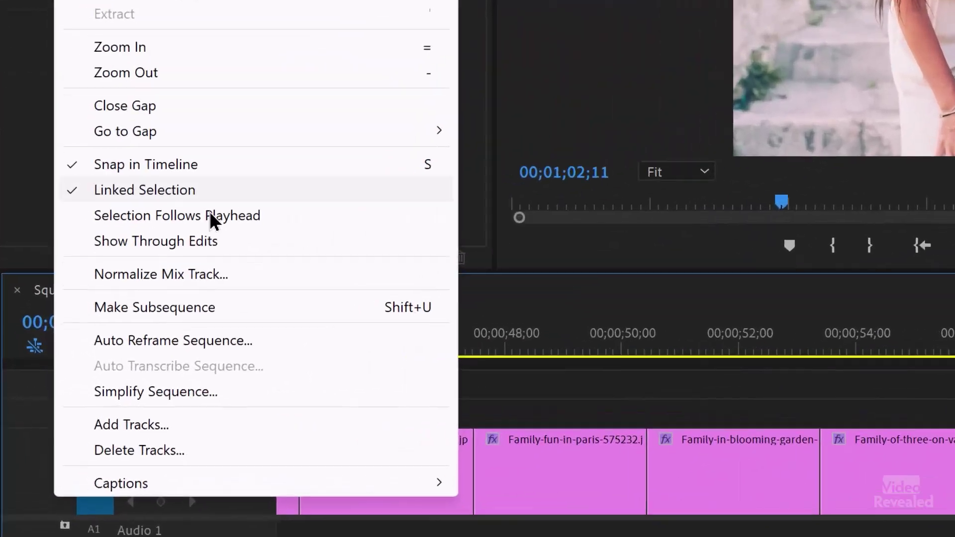
click(246, 205)
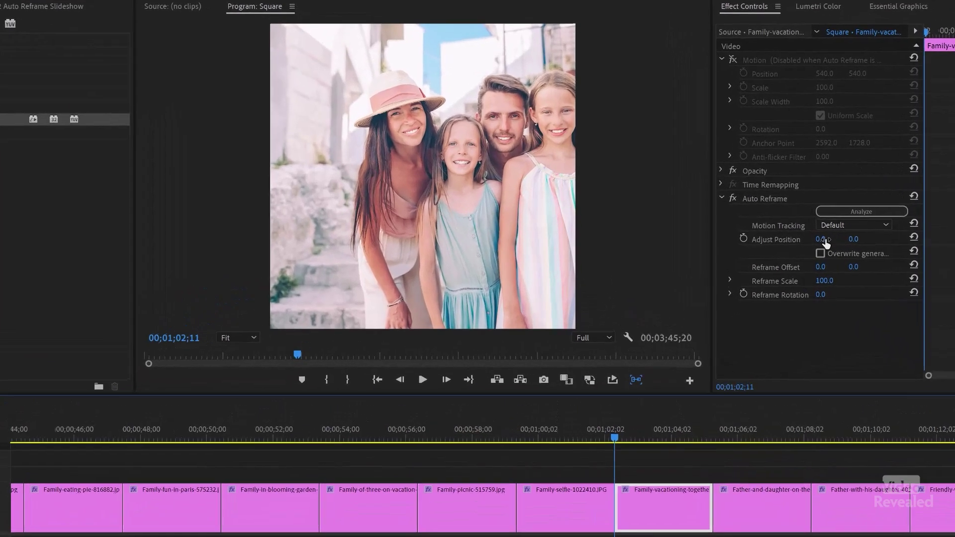
click(826, 273)
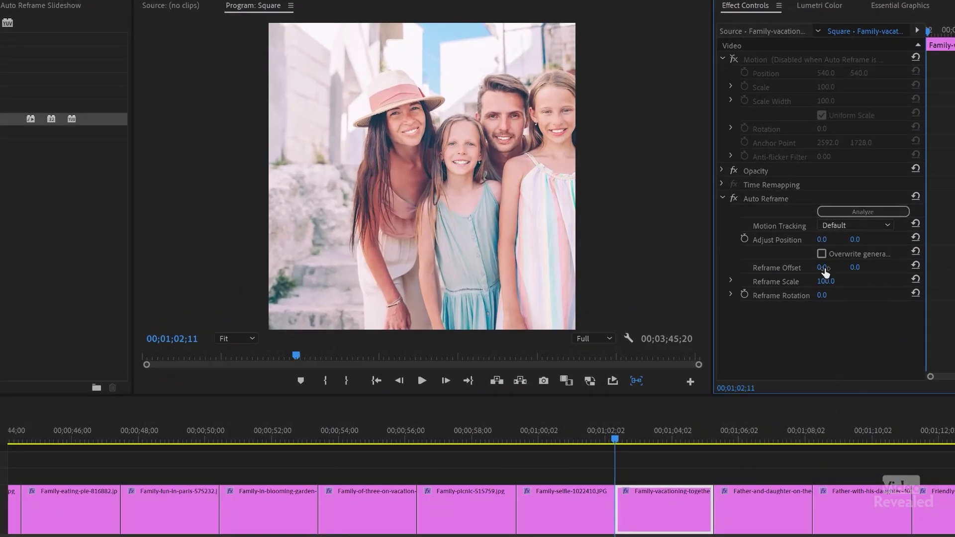
drag(826, 268, 698, 398)
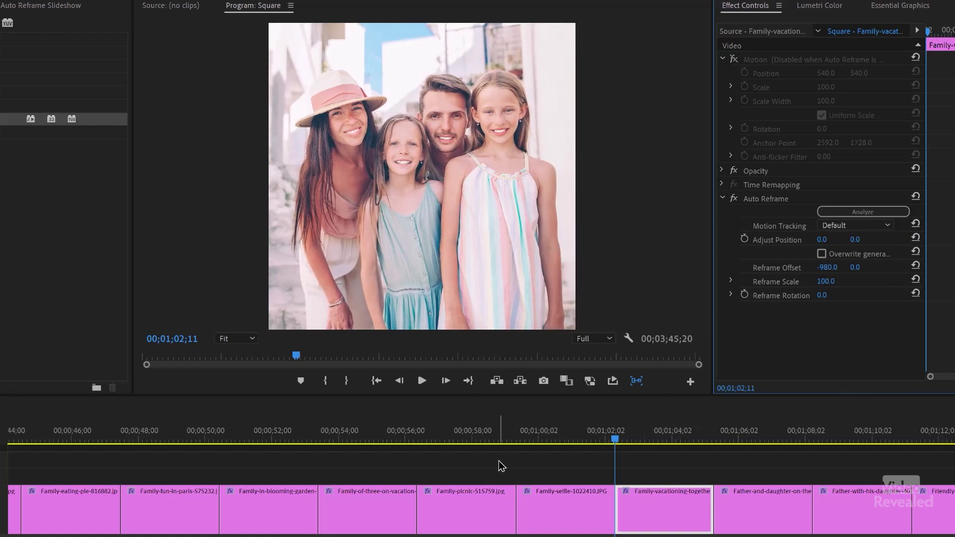
Step: Advance to the Girl-and-father photo and set its vertical Reframe Offset to 880 to bring the girl's head into frame
key(Down)
key(Down)
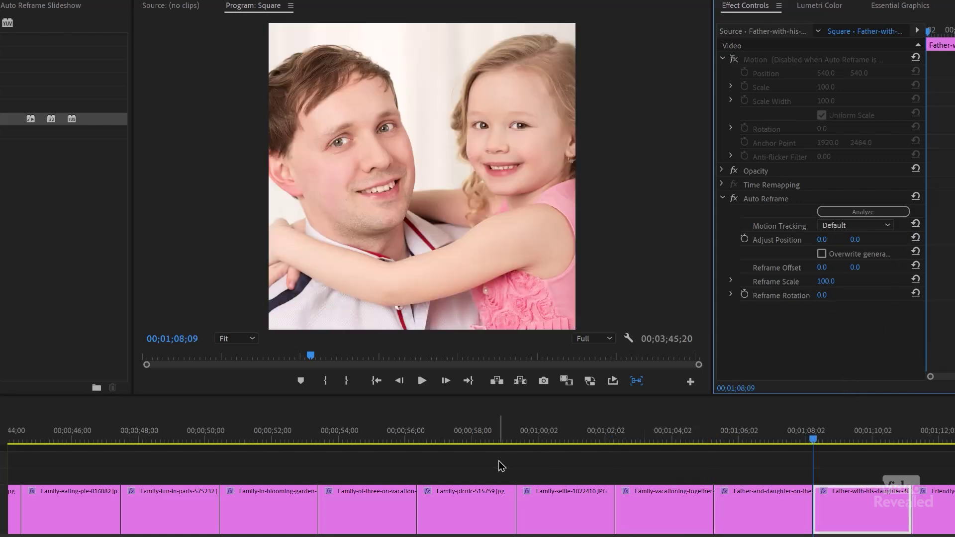
key(Down)
key(Down)
key(Down)
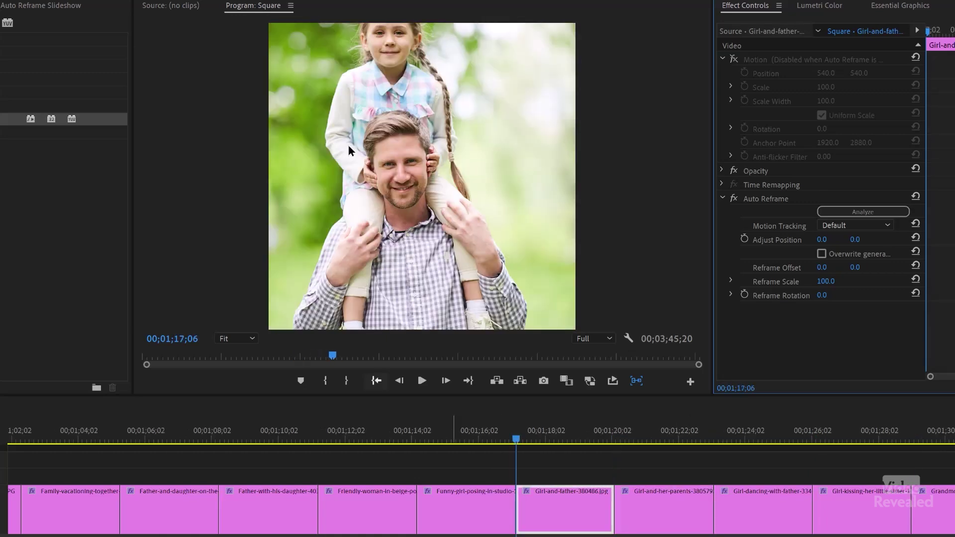
drag(855, 268, 890, 267)
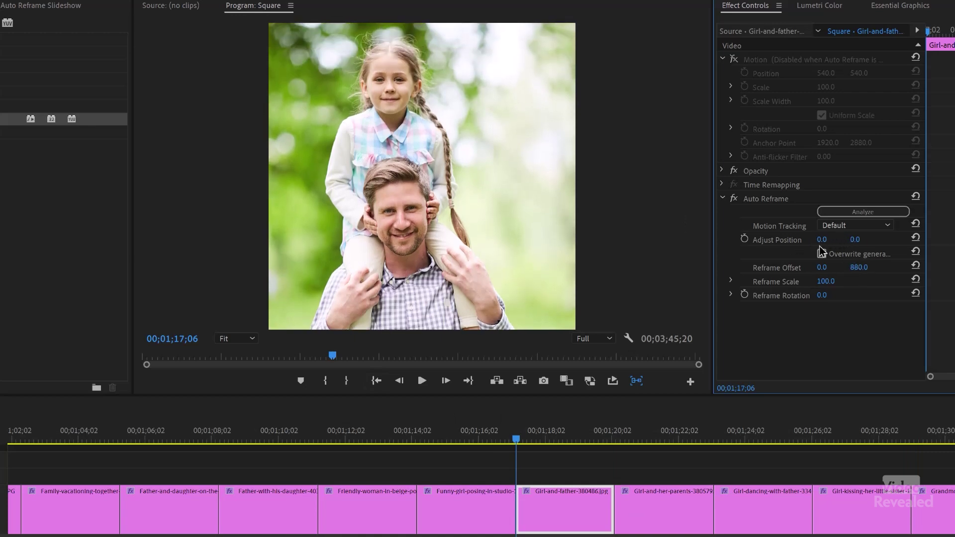
Step: Try to lower the Girl-and-her-parents photo in the frame with its vertical Reframe Offset, and deselect the clip
key(Down)
key(Down)
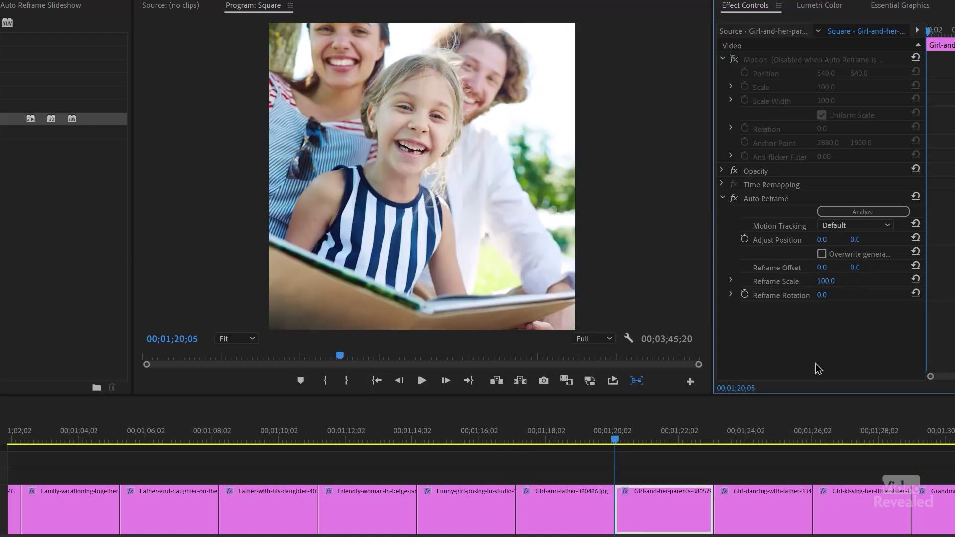
key(Down)
key(Up)
key(Up)
drag(856, 272, 936, 272)
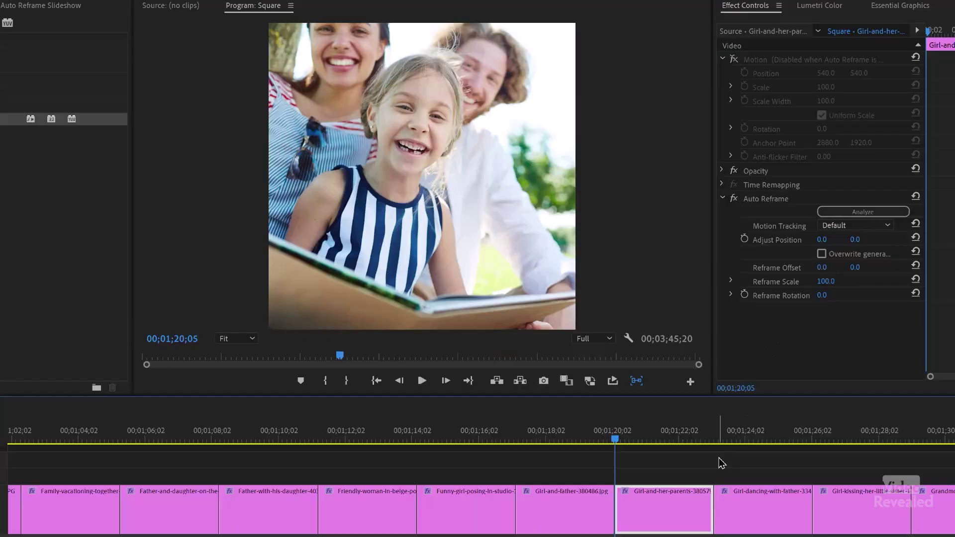
click(719, 455)
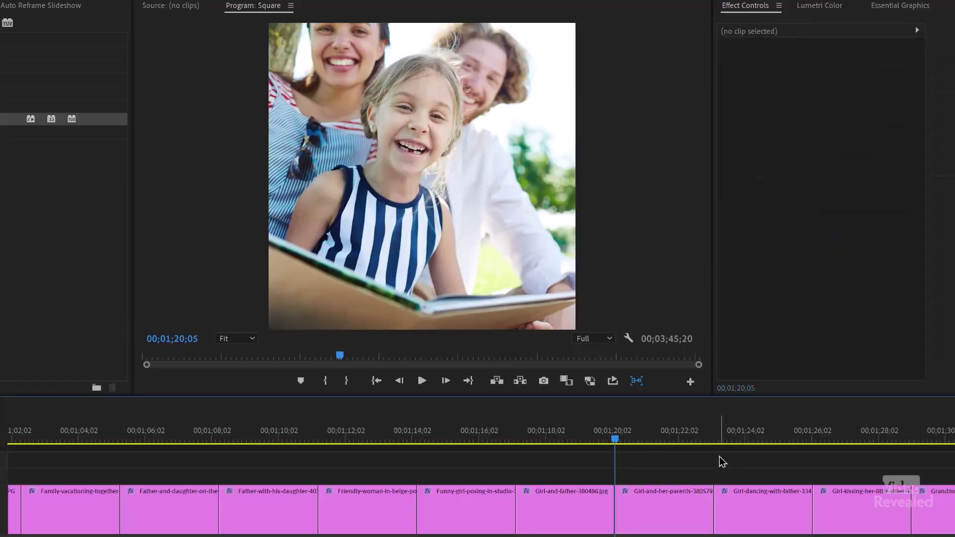
Step: Shift the Girl-dancing-with-father photo up with a negative vertical Reframe Offset so the dancers' feet are in frame
key(Down)
key(Down)
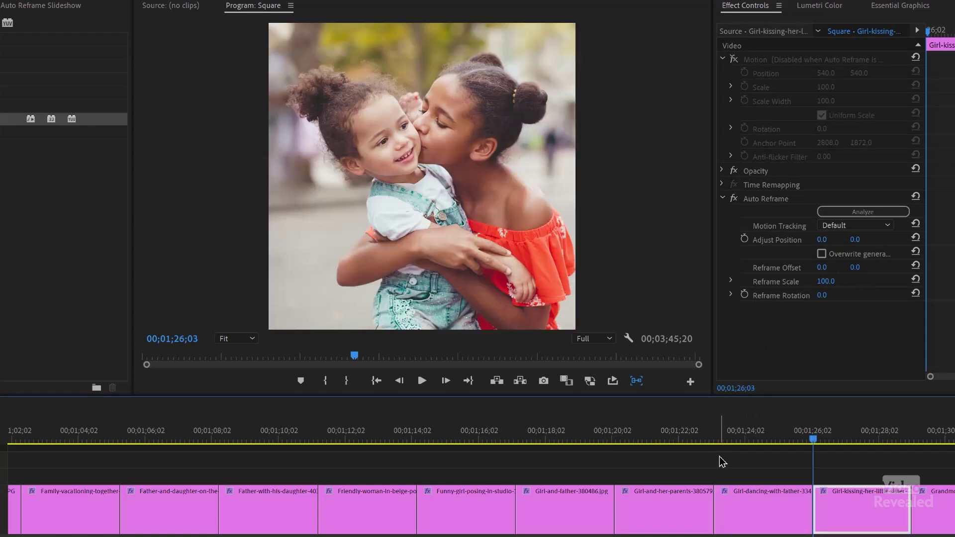
key(Up)
drag(857, 267, 788, 267)
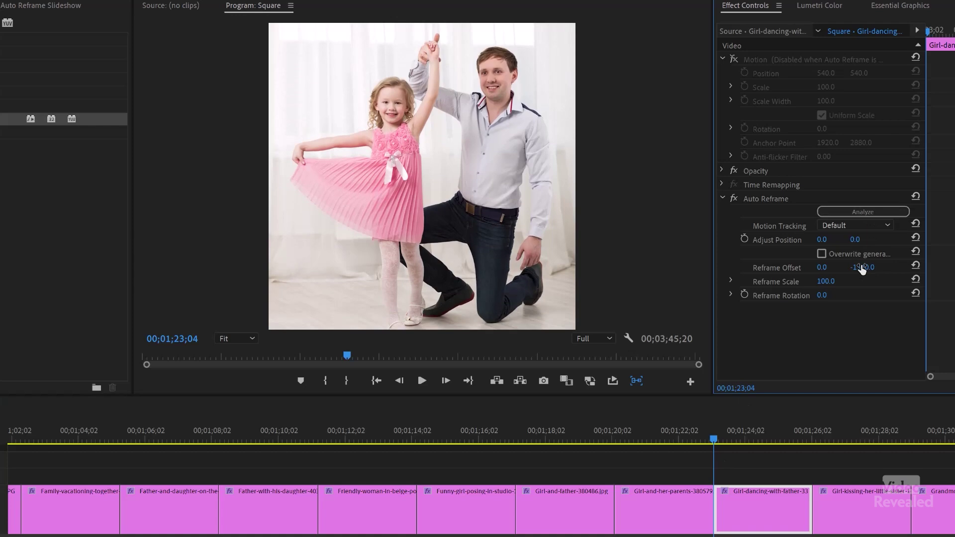
Step: Advance to the Grandmother-and-granddaughter photo and adjust its horizontal Reframe Offset to recentre the two people
key(Down)
key(Down)
key(Down)
key(Up)
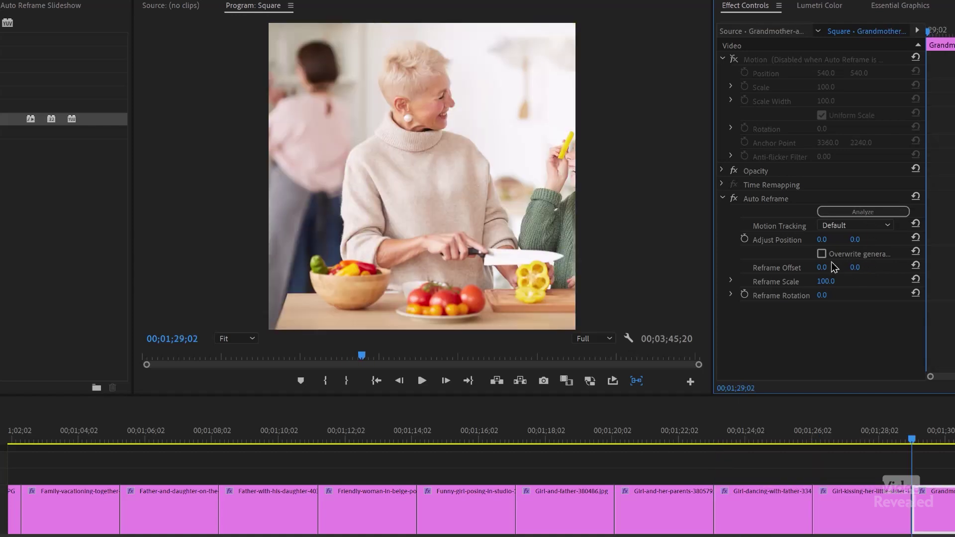
mouse_move(825, 269)
mouse_down()
mouse_move(807, 268)
mouse_move(829, 267)
mouse_up()
Step: Advance to the Happy-family-of-four photo and shift it right in the frame with a positive horizontal Reframe Offset
key(Down)
key(Down)
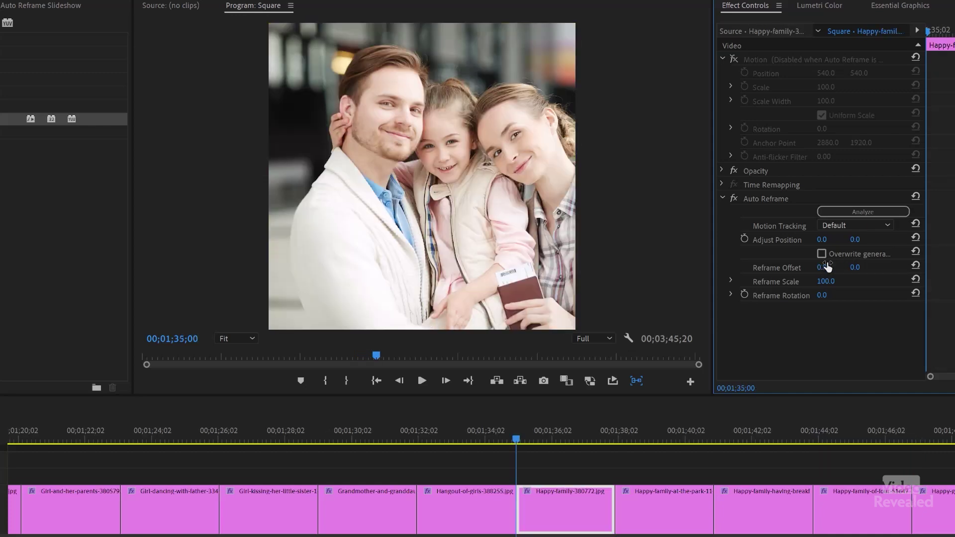
key(Down)
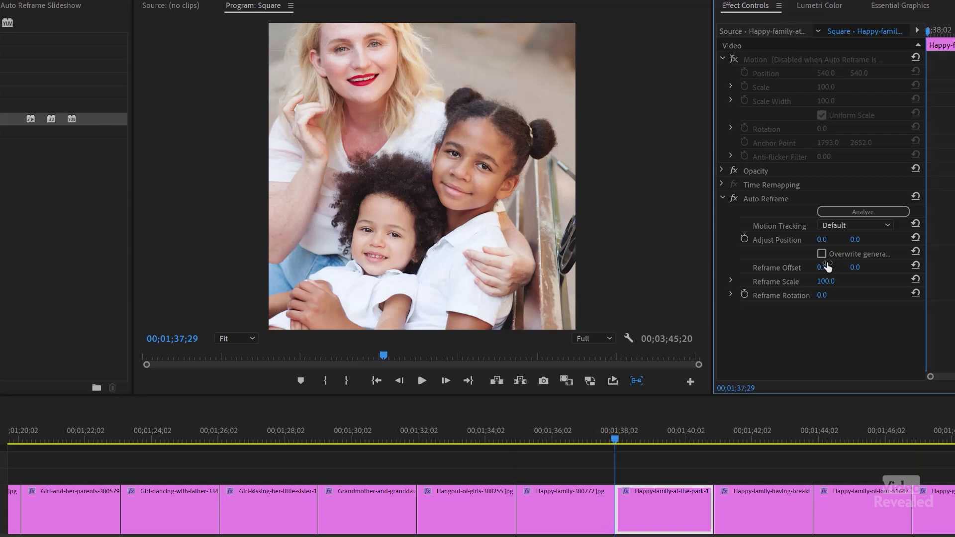
key(Down)
key(Down)
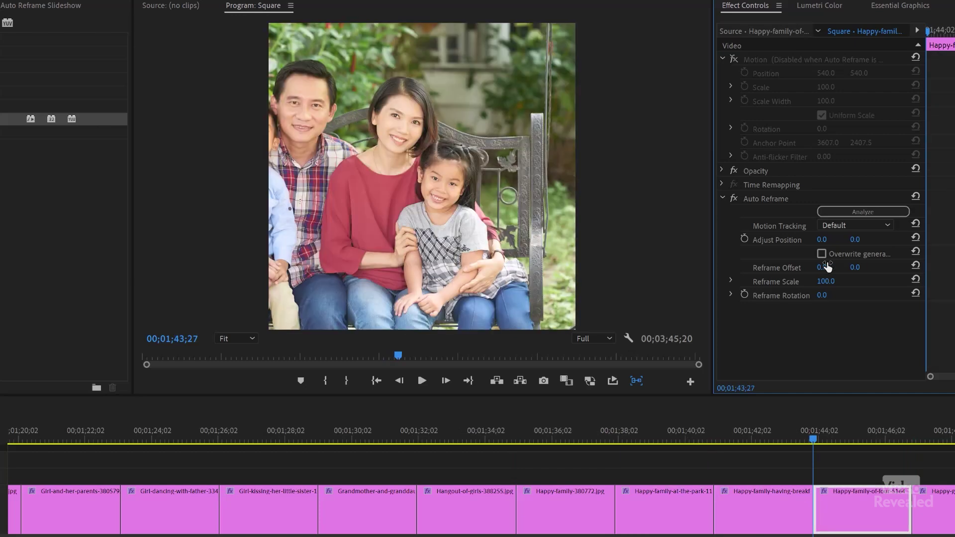
drag(822, 267, 916, 268)
Step: Advance to the Holding-hands-by-the-ocean photo and increase its horizontal Reframe Offset until both people are fully in frame
key(Down)
key(Down)
key(Down)
key(Down)
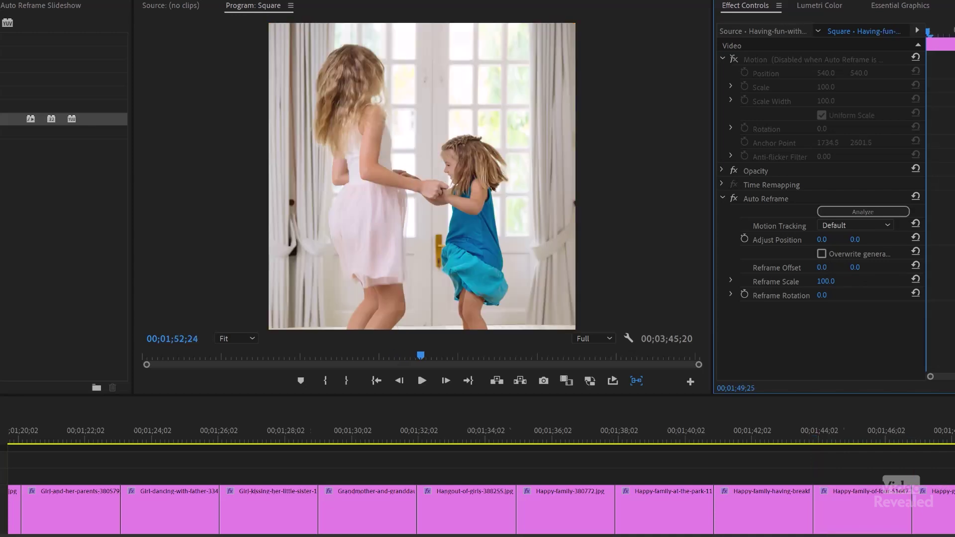
key(Down)
key(Down)
key(Up)
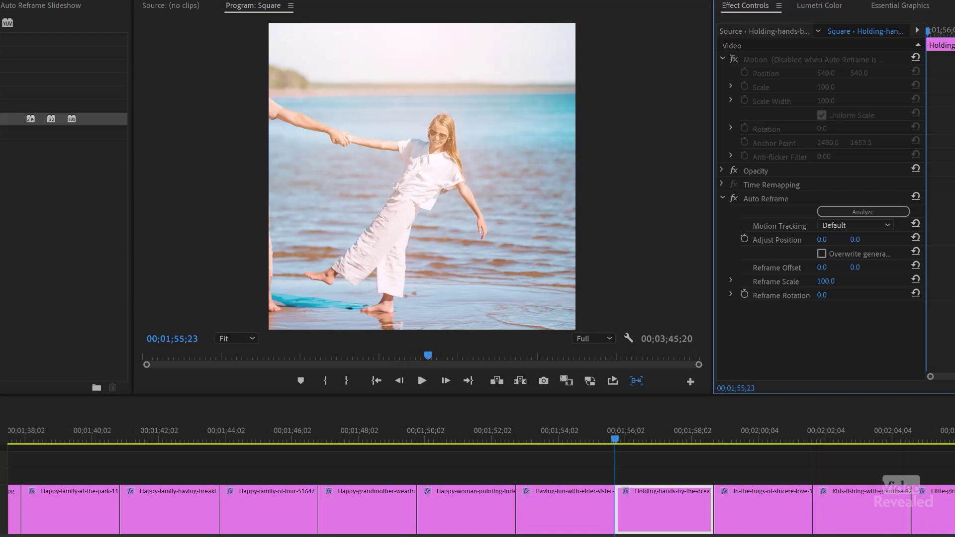
drag(822, 267, 895, 268)
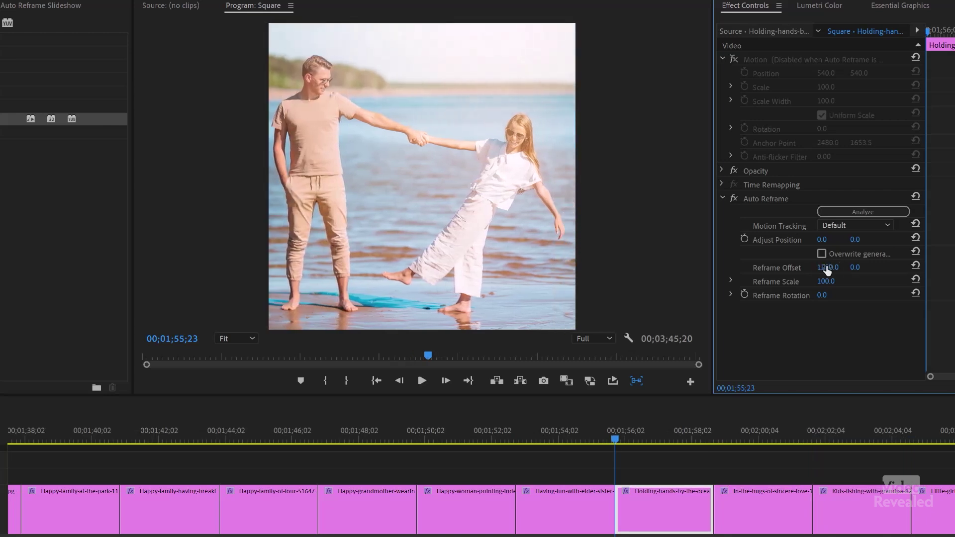
Step: Shift the In-the-hugs-of-sincere-love photo up until the couple's feet show, and adjust the Man-in-sportswear photo's vertical Reframe Offset
key(Down)
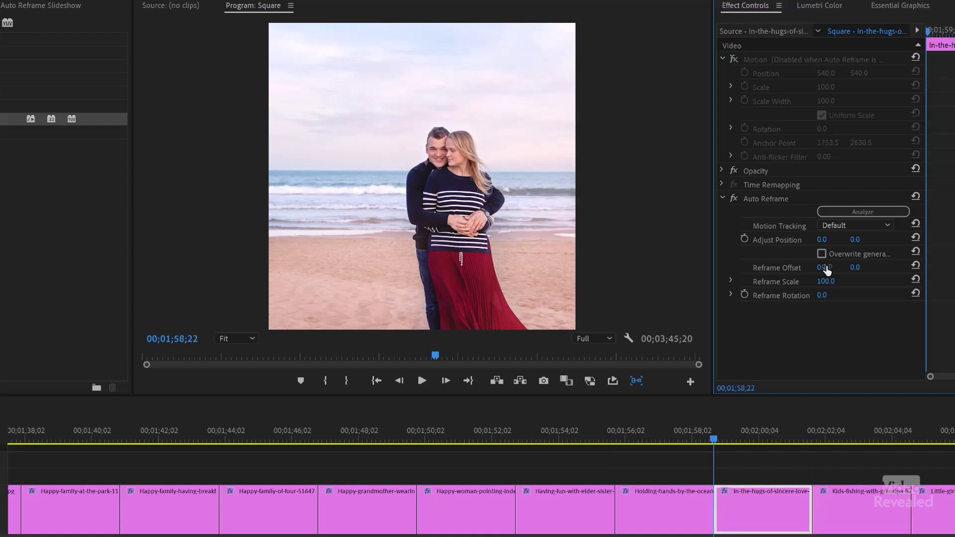
mouse_move(854, 267)
mouse_down()
mouse_move(816, 267)
mouse_move(865, 268)
mouse_up()
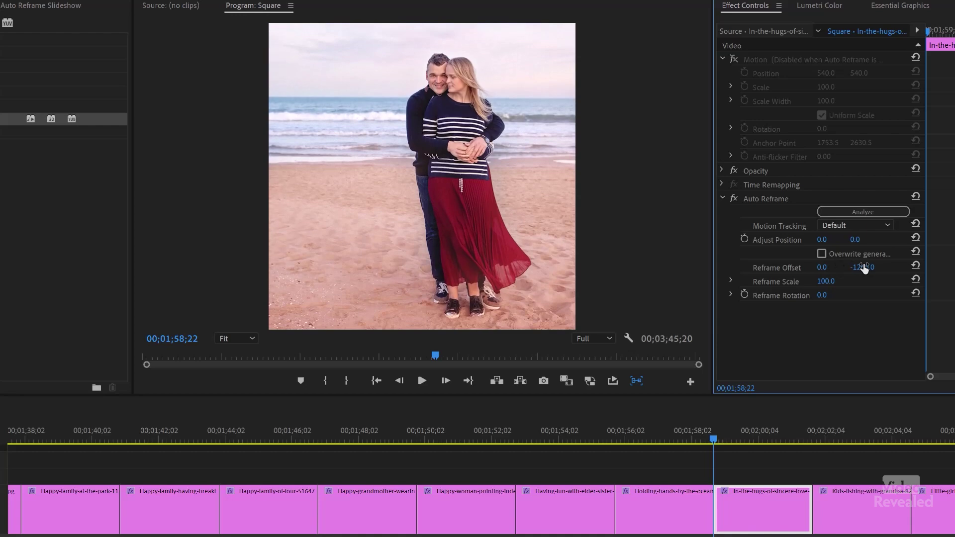
key(Down)
key(Down)
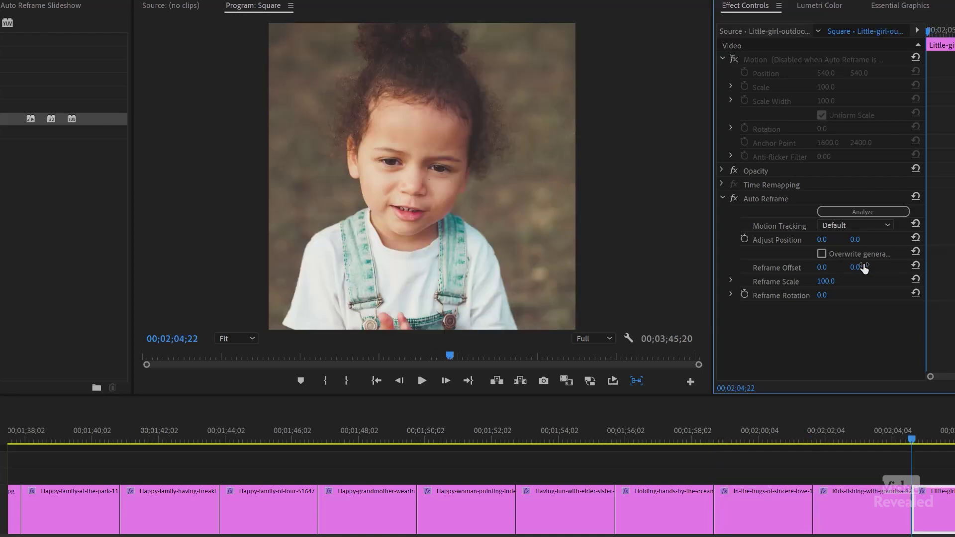
key(Down)
key(Down)
key(Down)
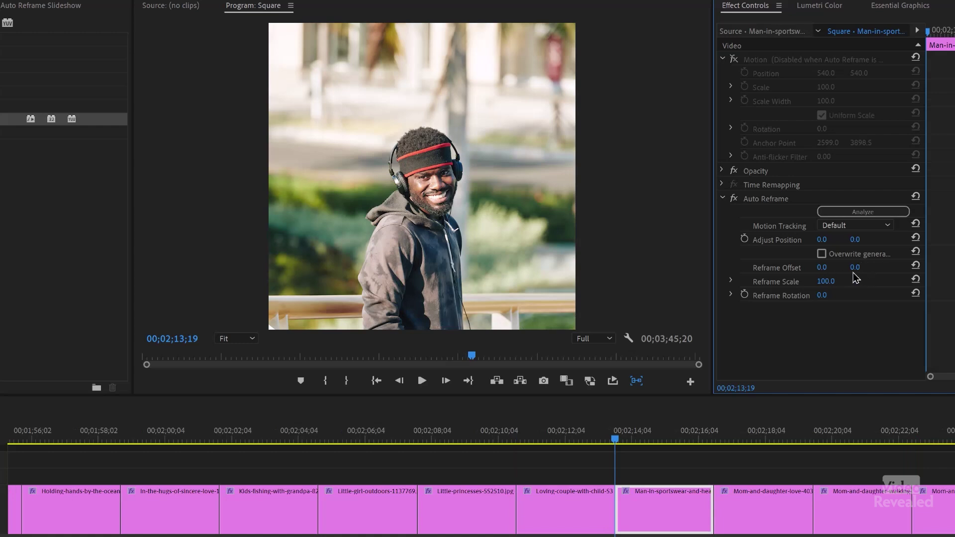
drag(855, 267, 862, 269)
Step: Adjust the horizontal Reframe Offset of the Mom-and-daughter-love photo and move on to the next photo at 00;02;19;17
key(Down)
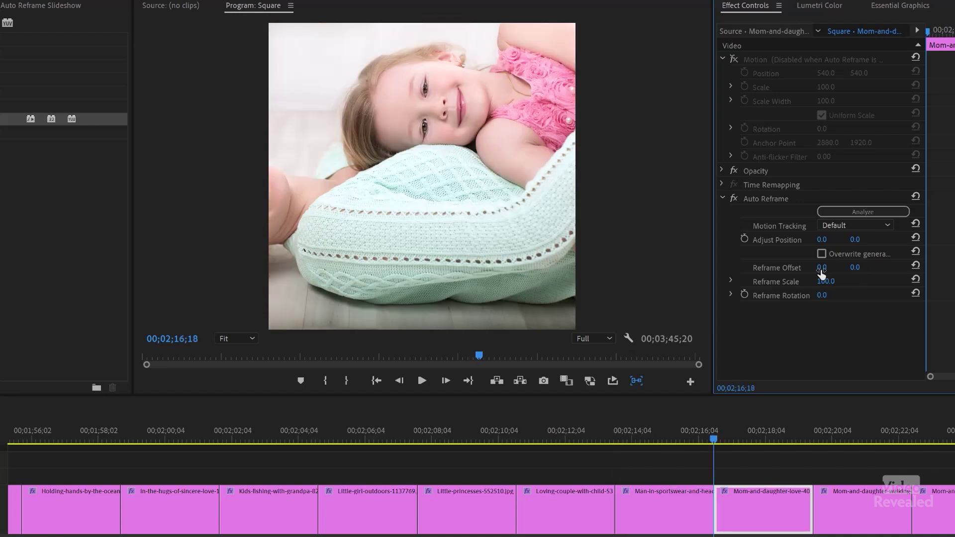
drag(824, 267, 828, 268)
key(Down)
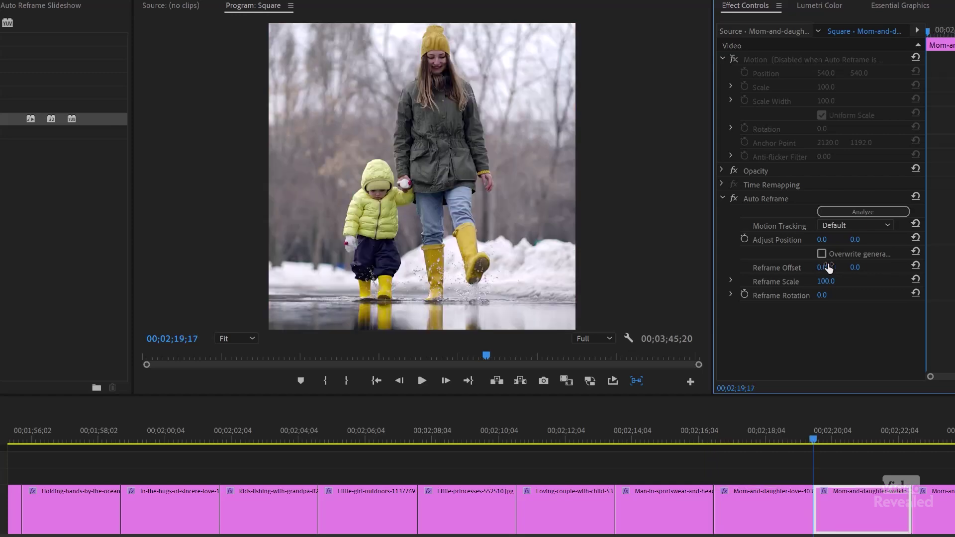
Step: Advance to the Portrait-of-twins photo and adjust the horizontal Reframe Offset of it and of the Proud-father-with-teen-son photo
key(Down)
key(Down)
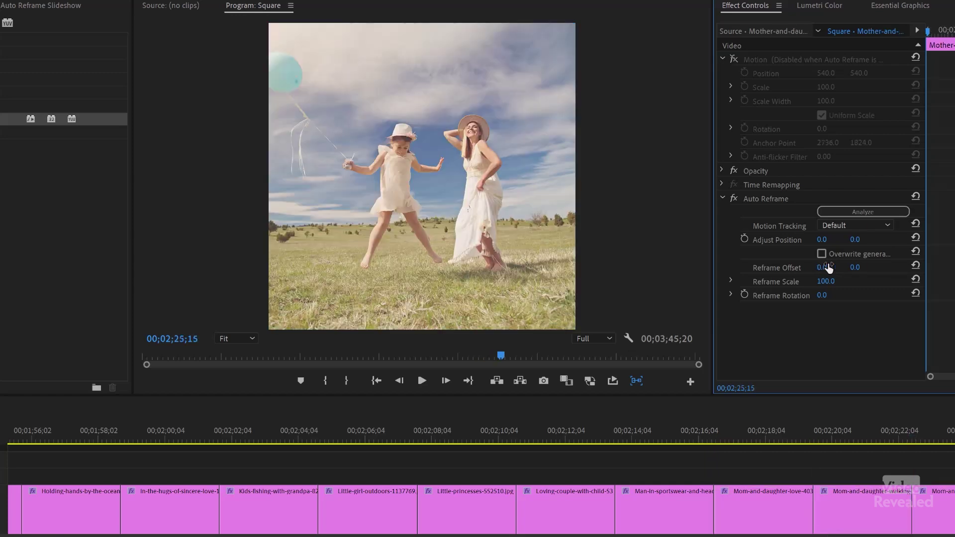
key(Down)
key(Down)
key(Down)
key(Down)
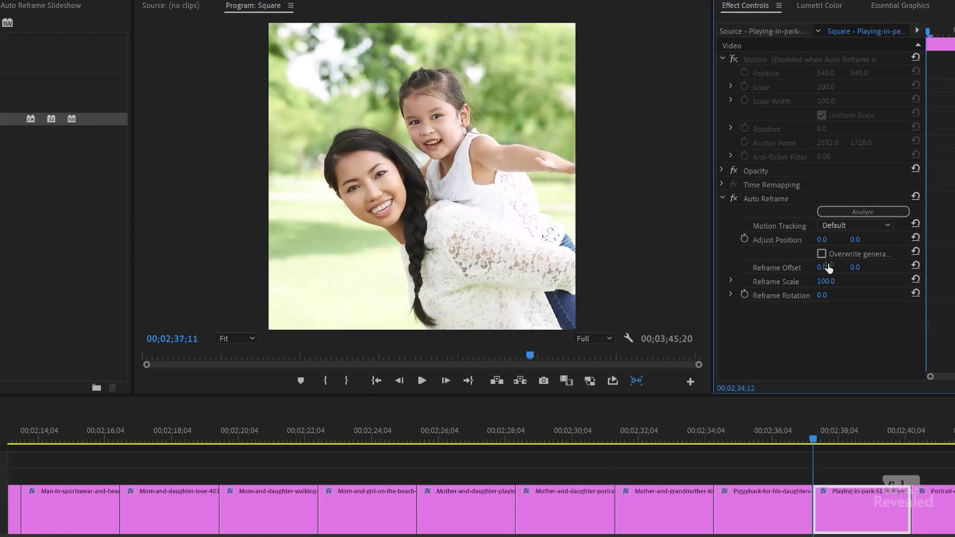
key(Down)
key(Down)
key(Down)
key(Down)
key(Up)
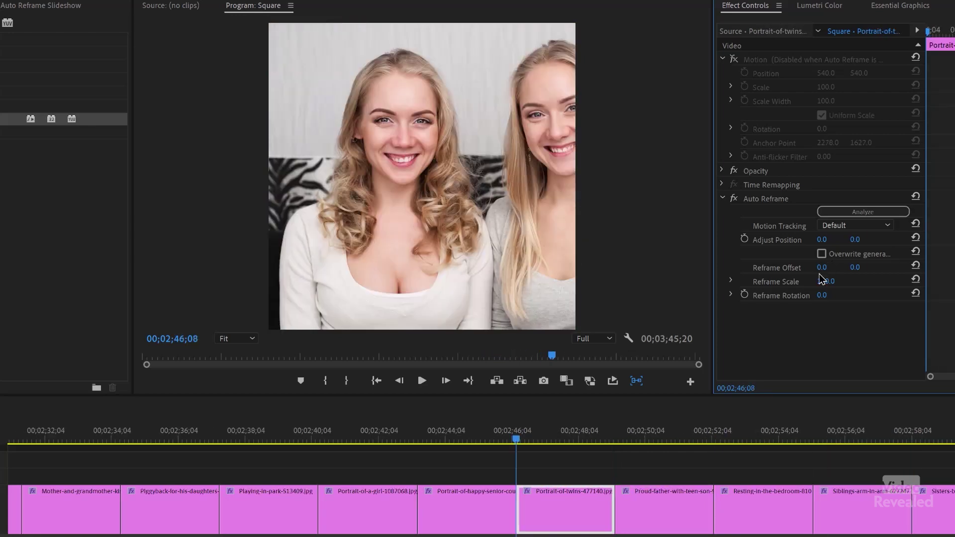
drag(822, 267, 808, 284)
key(Down)
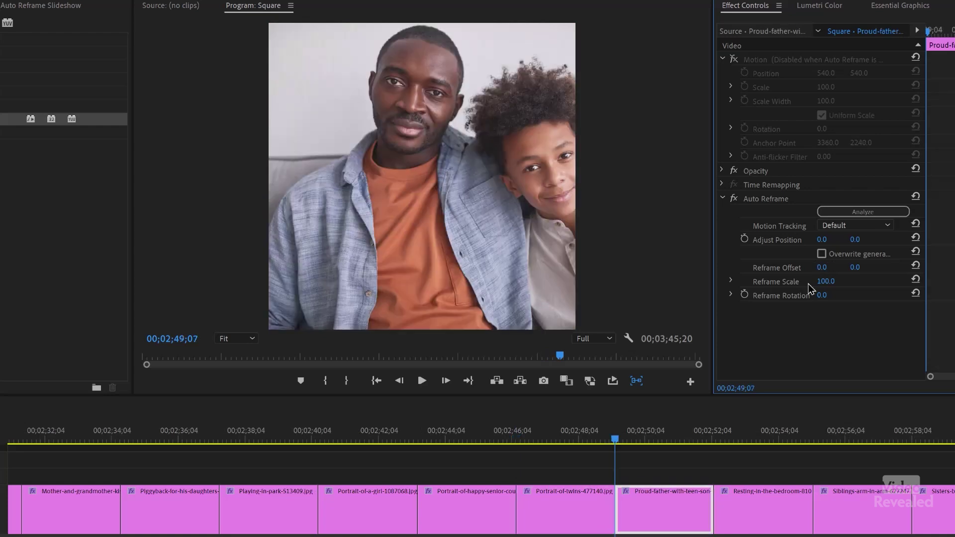
mouse_move(822, 267)
mouse_down()
mouse_move(796, 268)
mouse_move(831, 268)
mouse_up()
Step: Advance to the Resting-in-the-bedroom photo and set its Reframe Rotation to -90 degrees
key(Down)
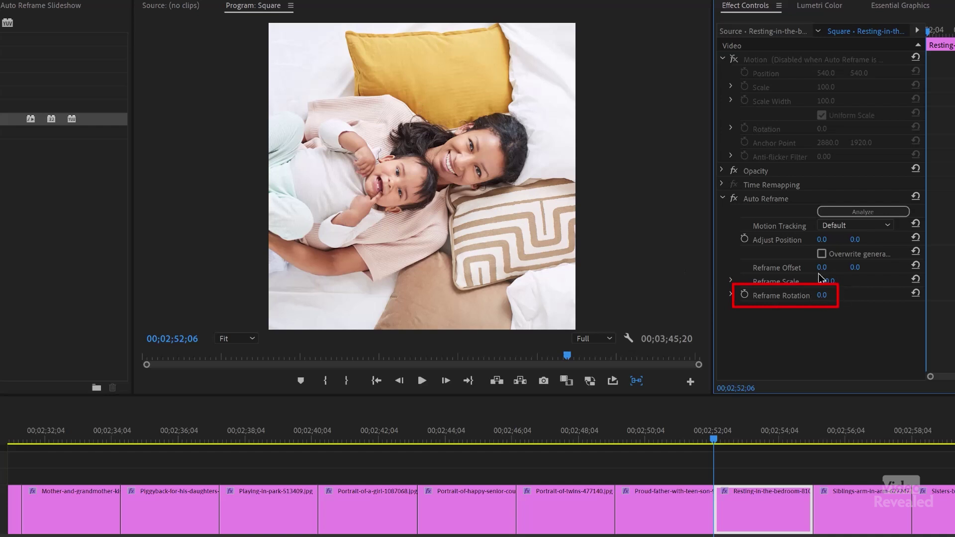
click(822, 296)
text(-)
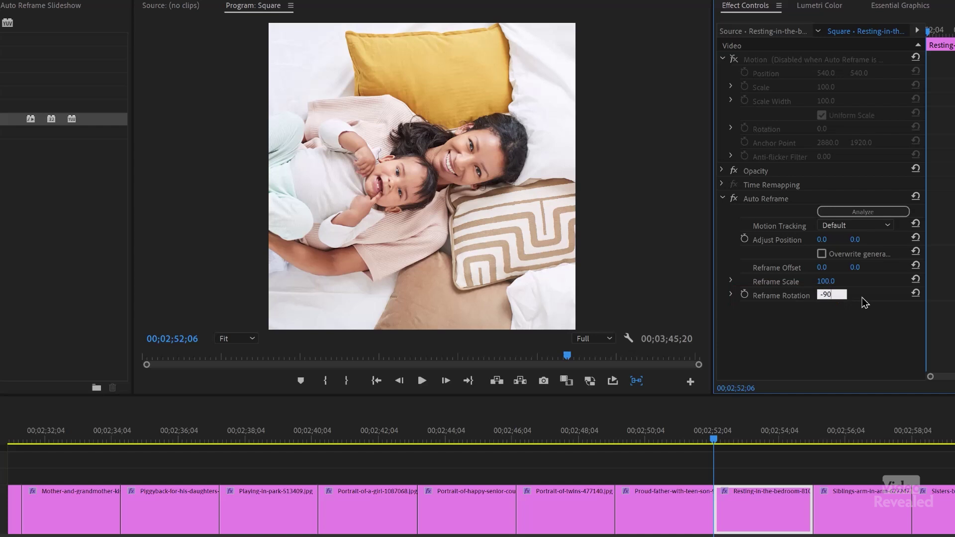
text(90)
key(Return)
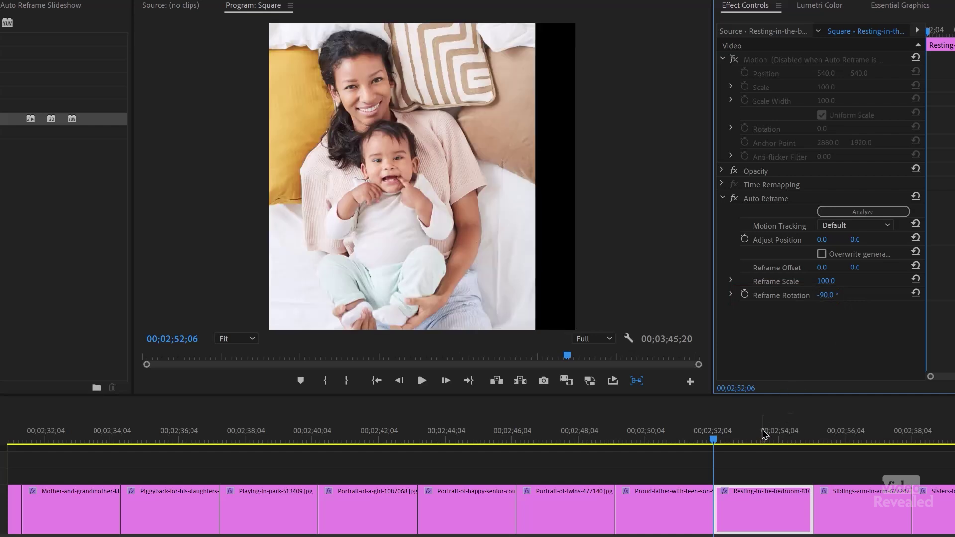
Step: Shift the Siblings-arm-in-arm photo right with a positive horizontal Reframe Offset and move on to the next photo
key(Down)
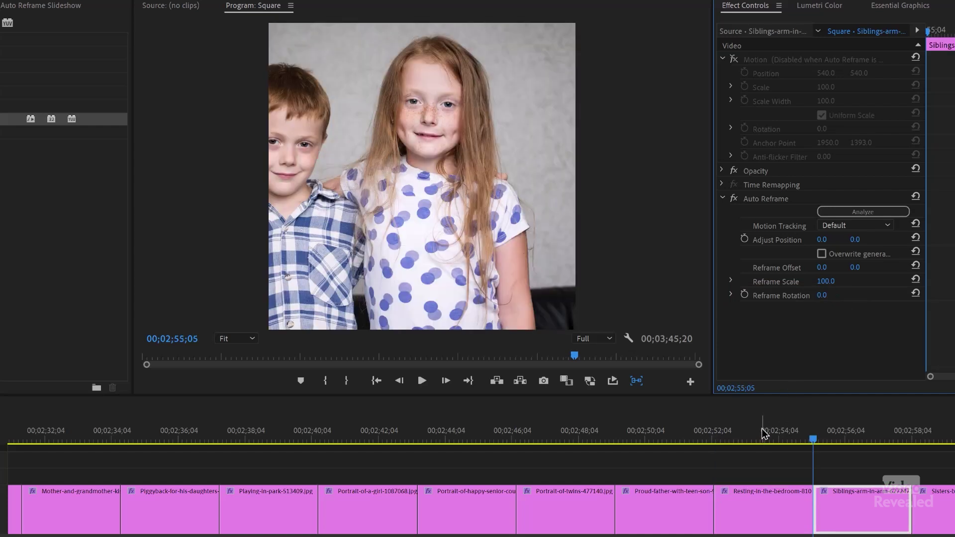
drag(822, 267, 829, 272)
key(Down)
Step: Step through the remaining photos up to the final z School-girl photo to check how each one is framed
key(Down)
key(Down)
key(Down)
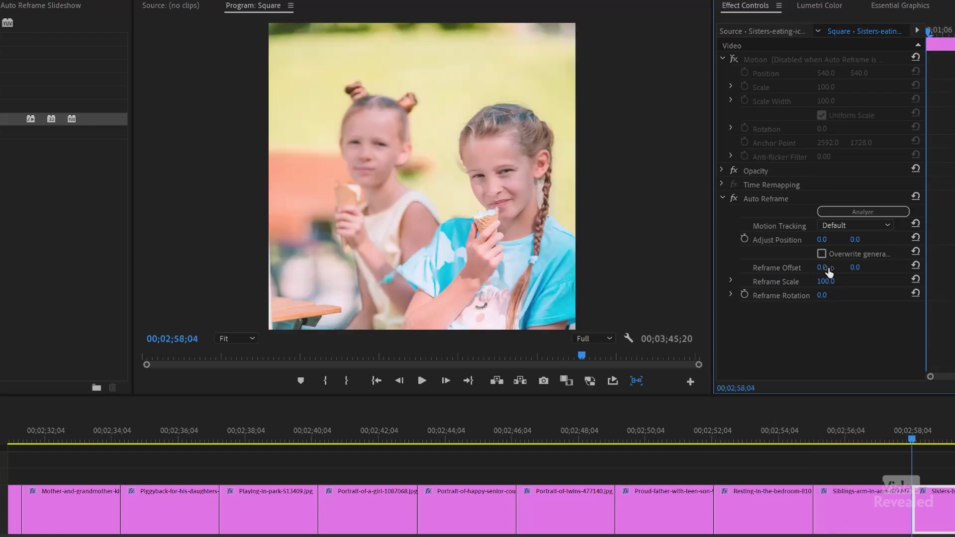
key(Down)
key(Down)
key(Down)
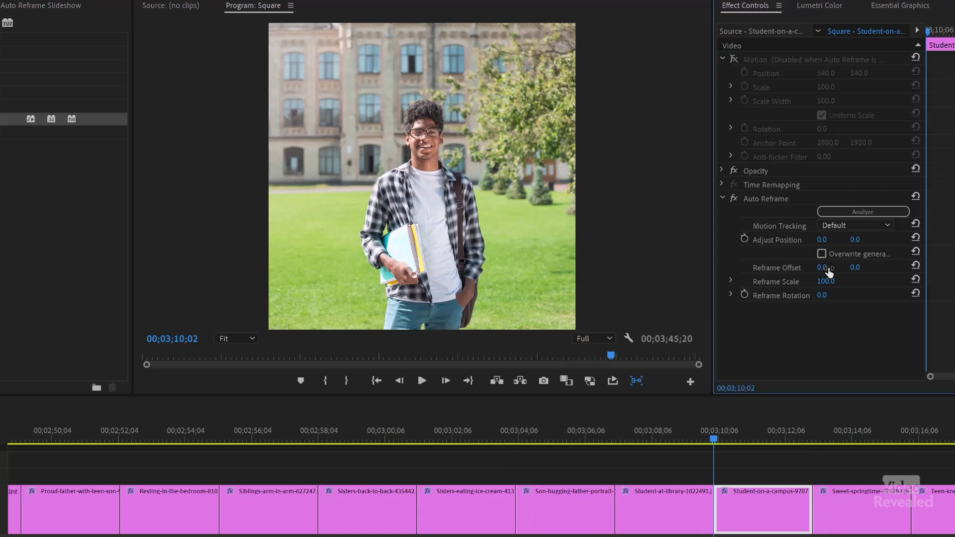
key(Down)
key(Down)
key(Down)
key(Down)
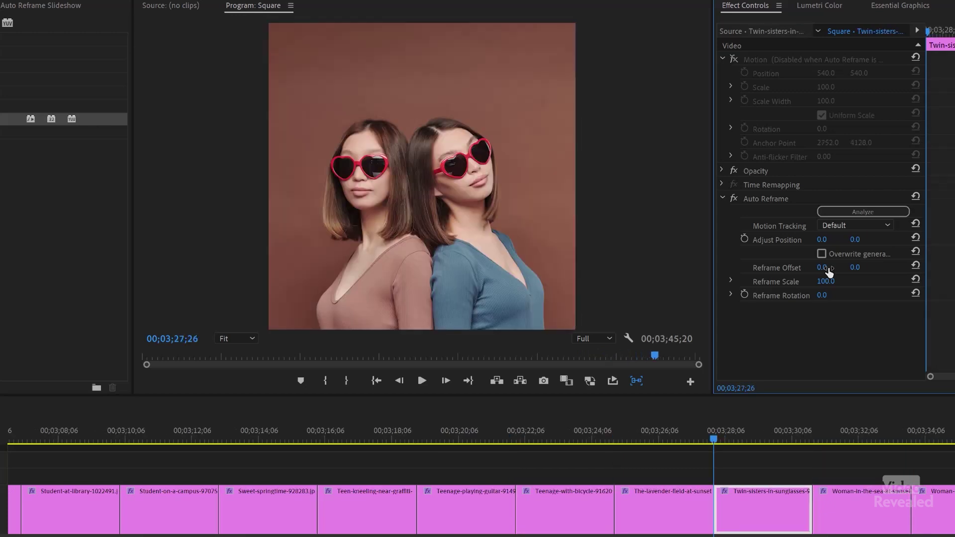
key(Down)
key(Down)
key(Down)
key(Down)
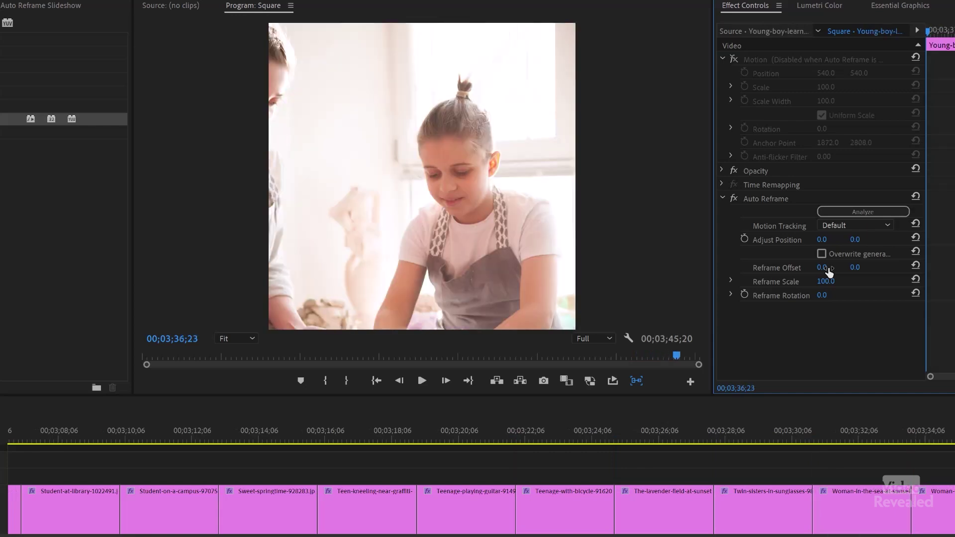
key(Down)
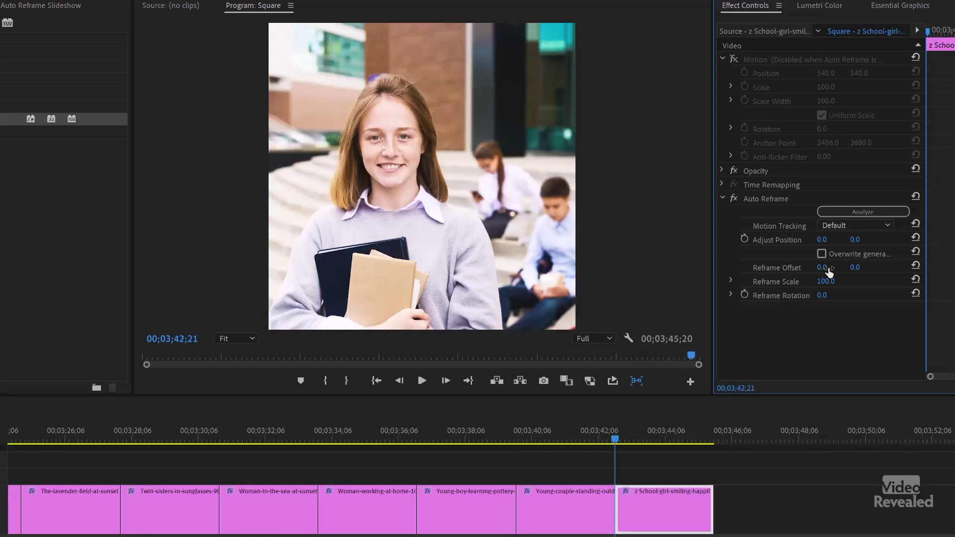
Step: Go back to the Young-boy-learning-pottery photo and set its horizontal Reframe Offset to -481 and Reframe Scale to 130
key(Up)
key(Up)
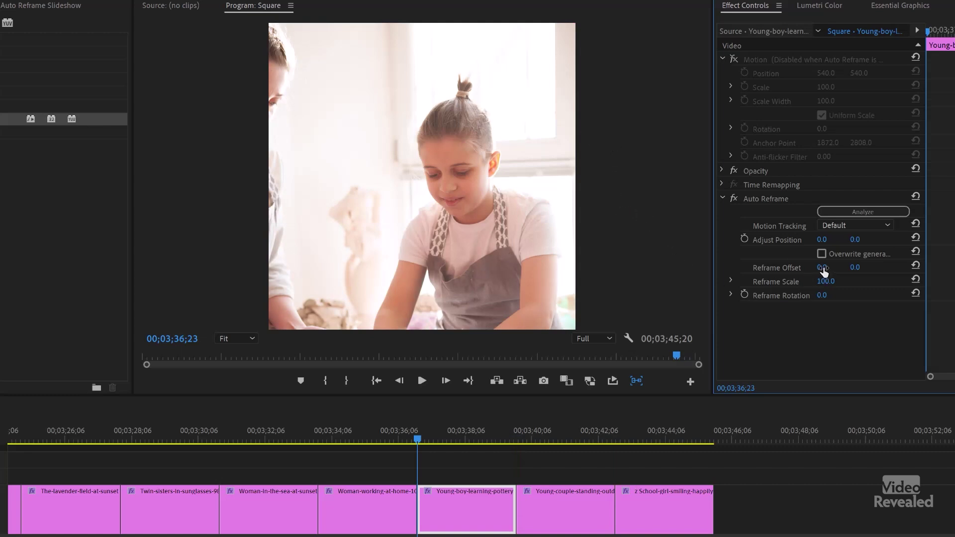
drag(826, 268, 856, 268)
drag(825, 282, 583, 267)
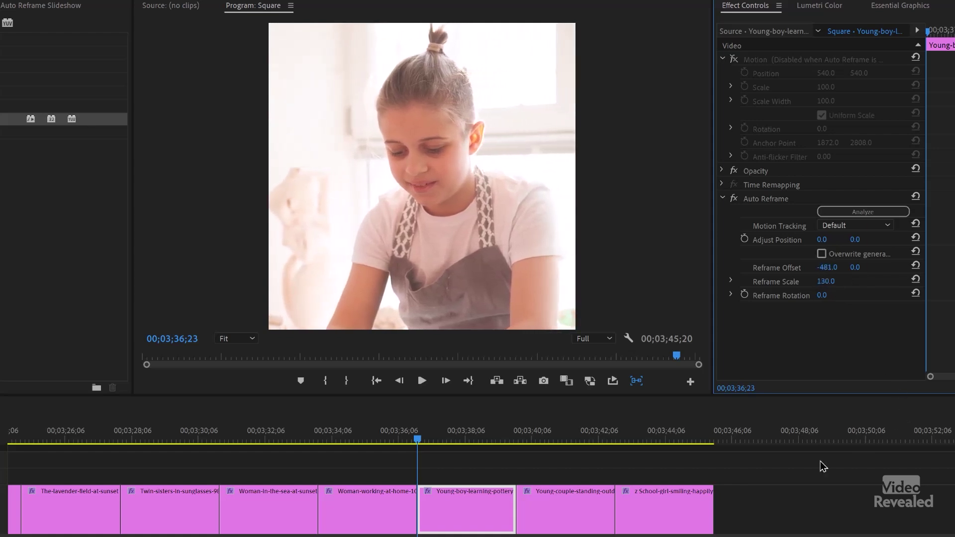
Step: Fit the whole sequence in the timeline and play the slideshow from the beginning to review it
key(Down)
key(Down)
key(backslash)
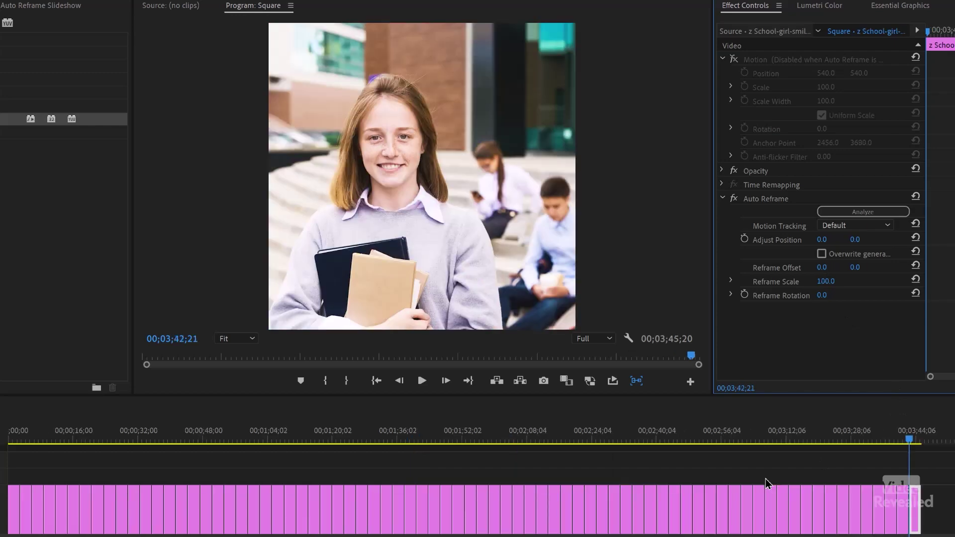
click(8, 439)
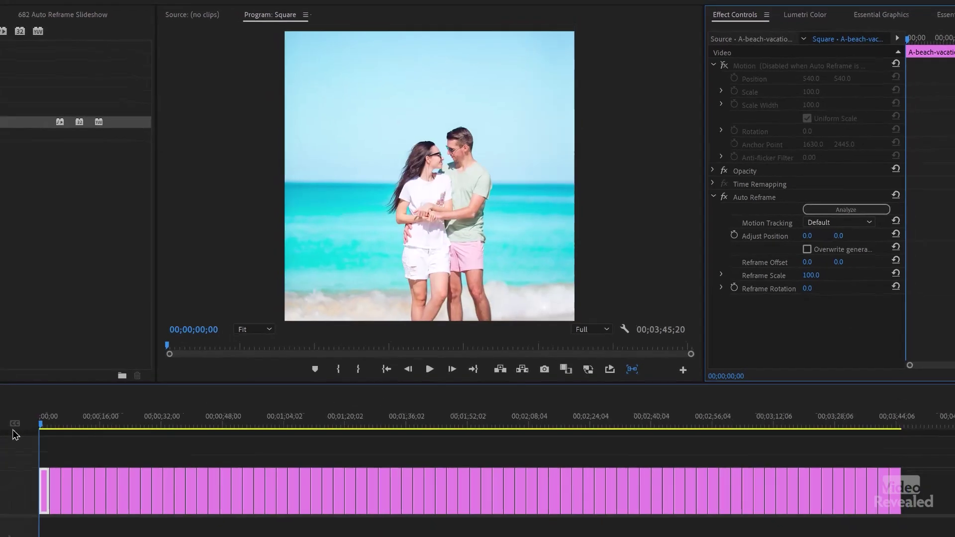
click(166, 387)
key(space)
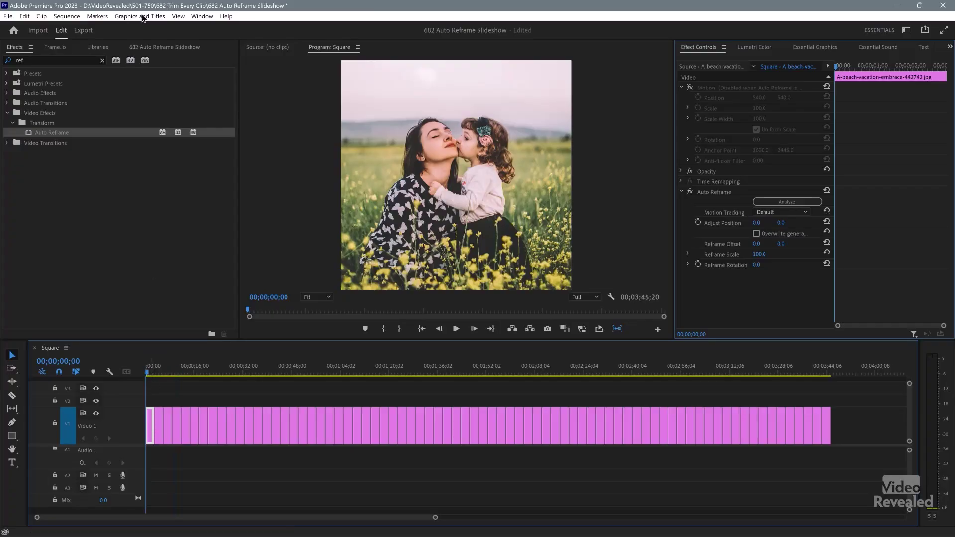
Step: Turn off Selection Follows Playhead for the Square sequence
click(73, 19)
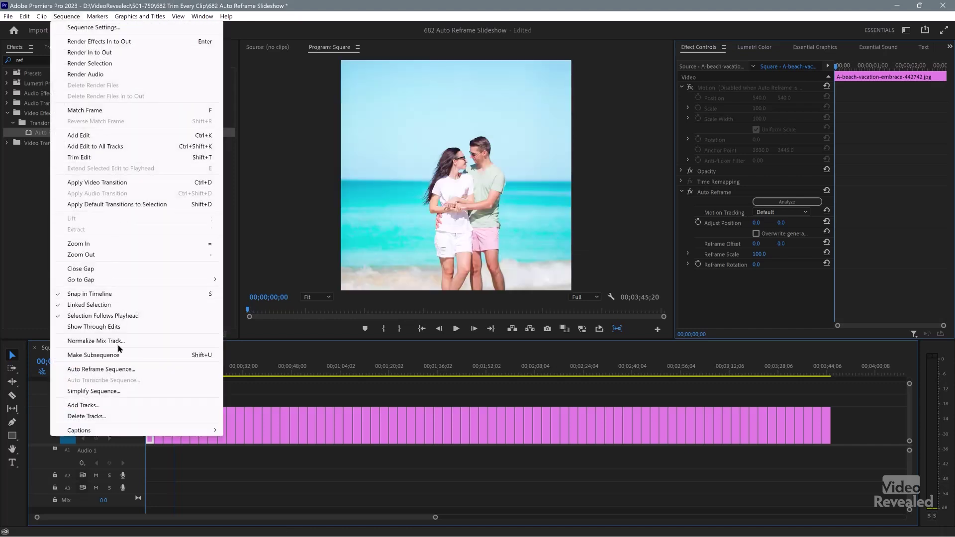
click(108, 318)
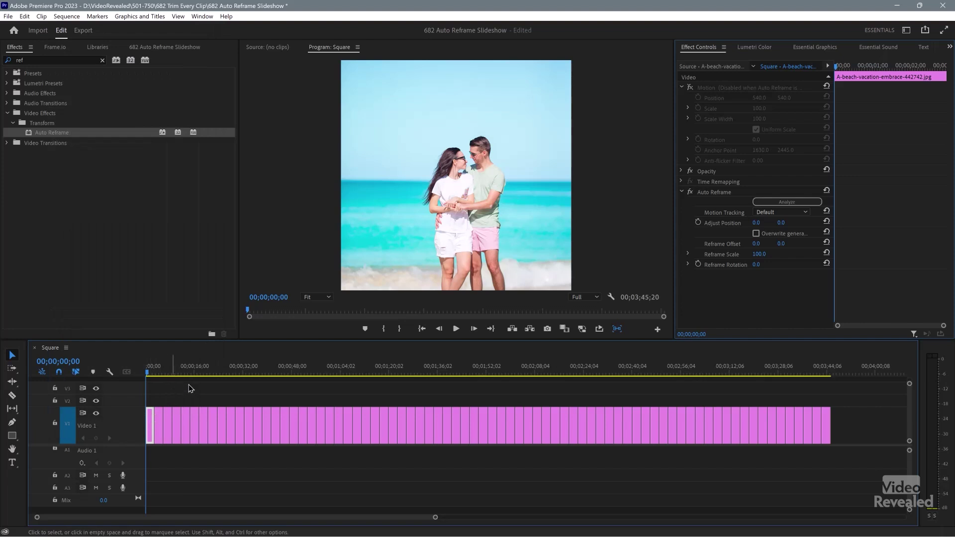
Step: Search the effects for "transform" and apply the Distort Transform effect to the A-beach-vacation-embrace photo
key(equal)
key(equal)
key(equal)
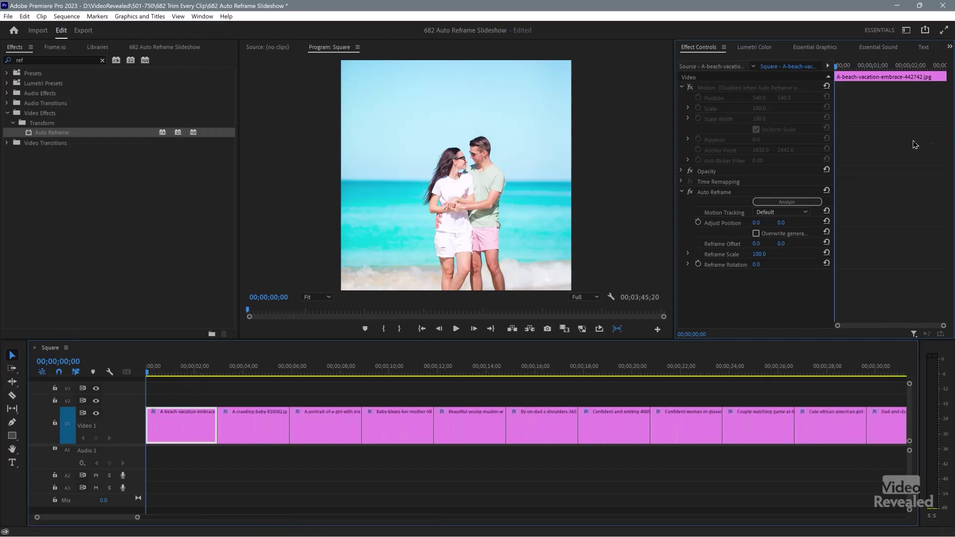
click(682, 88)
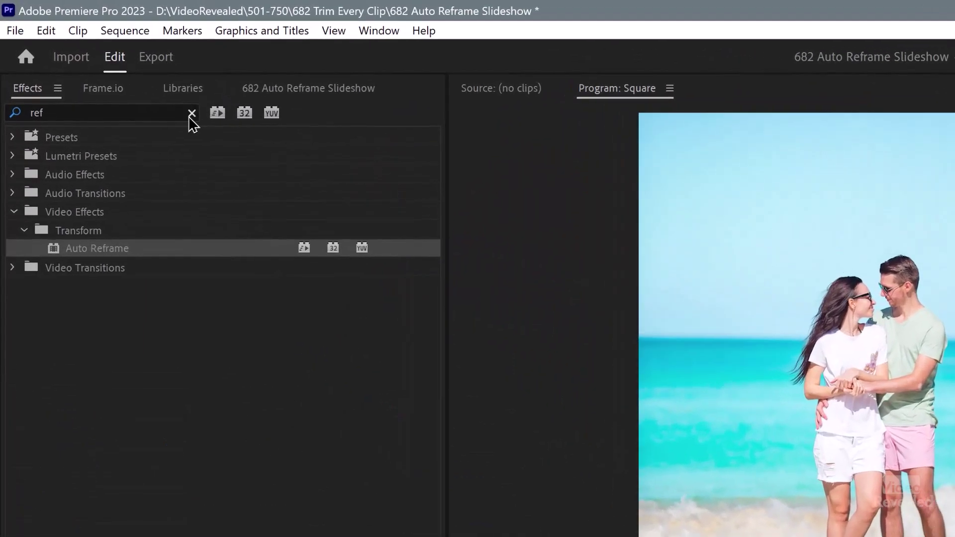
click(103, 61)
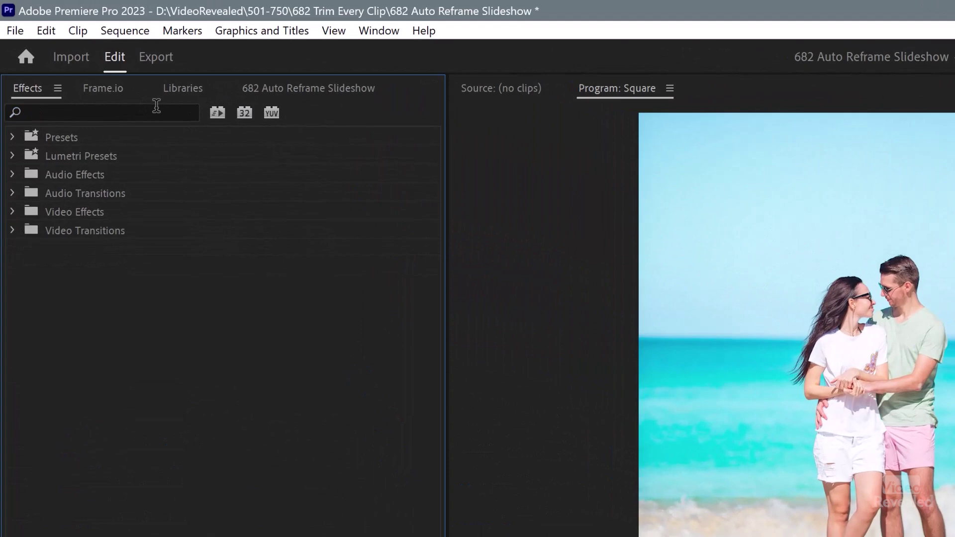
click(156, 108)
text(transform)
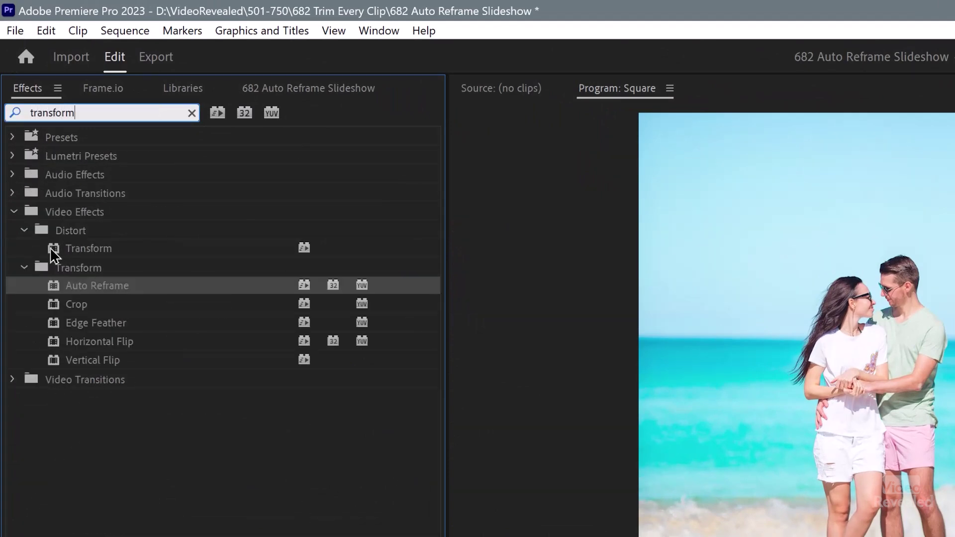
drag(55, 254, 946, 527)
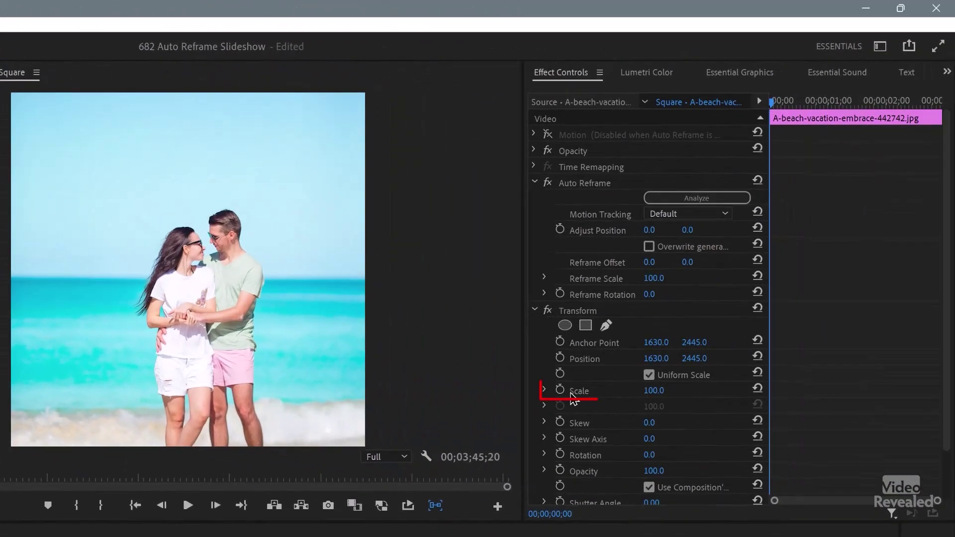
Step: Animate the Transform Scale with a keyframe of 100 at the clip's start and one of 120 at 00;00;01;17
click(560, 391)
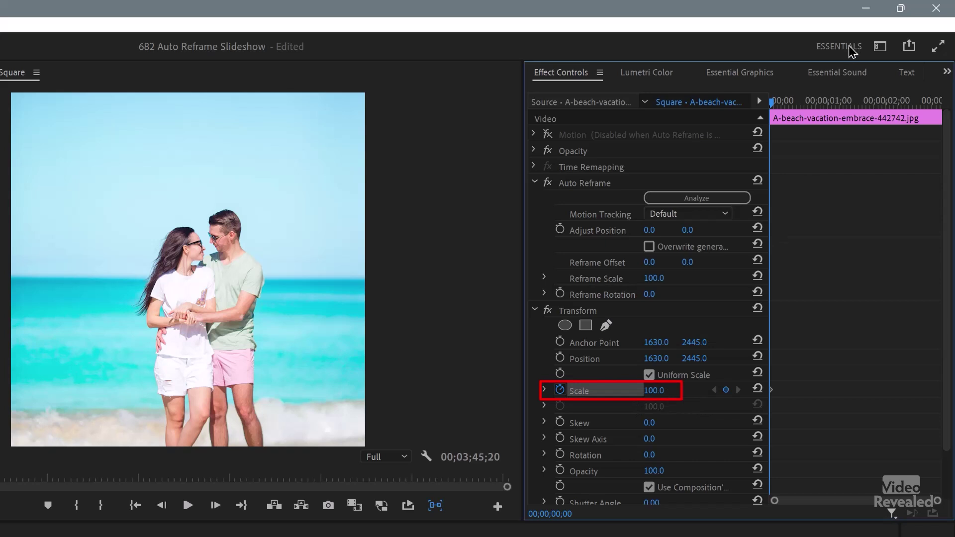
drag(811, 107, 771, 107)
click(854, 101)
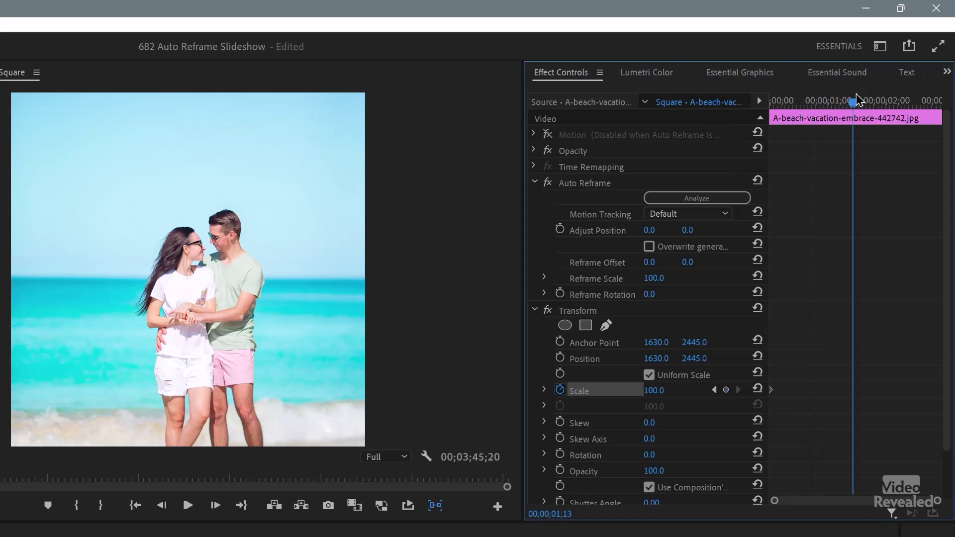
drag(826, 105, 861, 102)
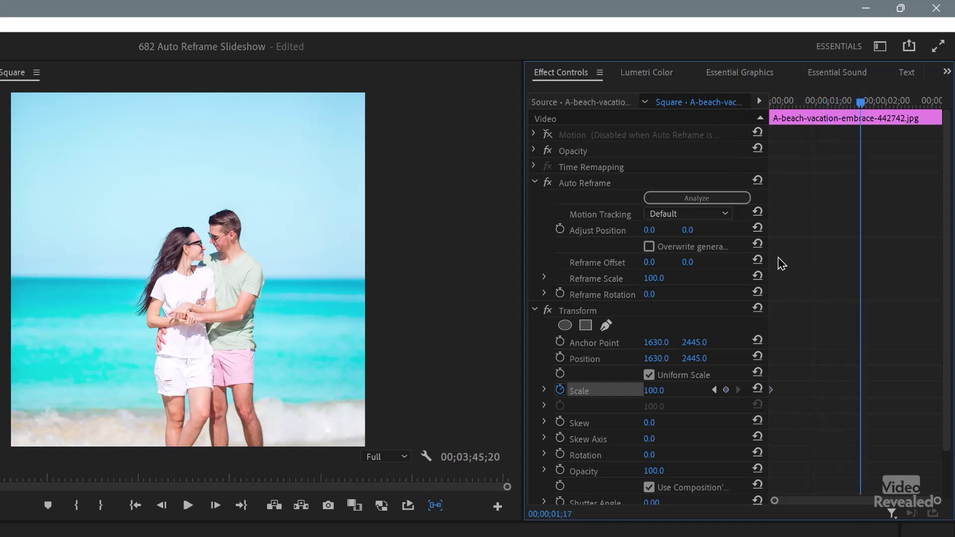
click(655, 391)
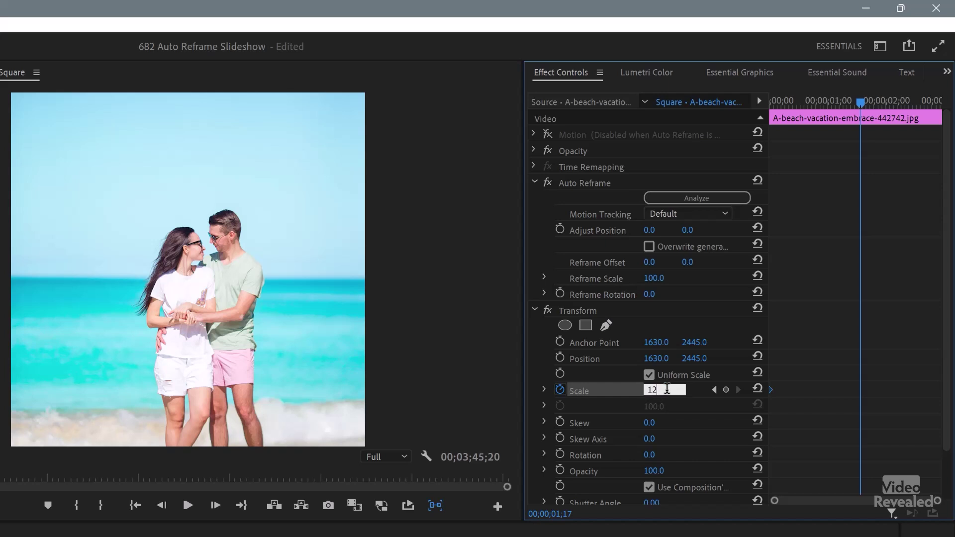
key(Return)
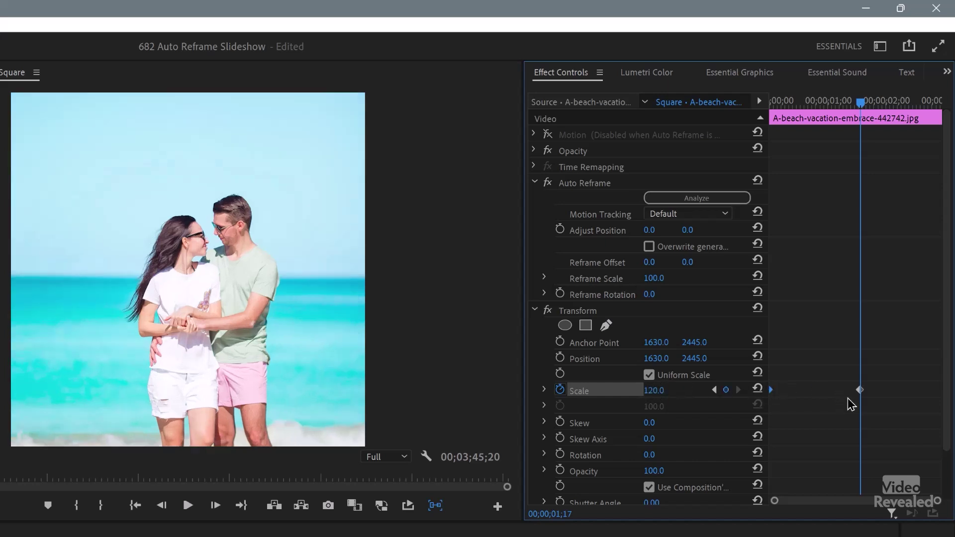
Step: Set both Transform Scale keyframes to Bezier interpolation and move the second one to the end of the clip
mouse_move(861, 396)
mouse_down()
mouse_move(943, 392)
mouse_move(879, 391)
mouse_up()
drag(771, 396, 772, 397)
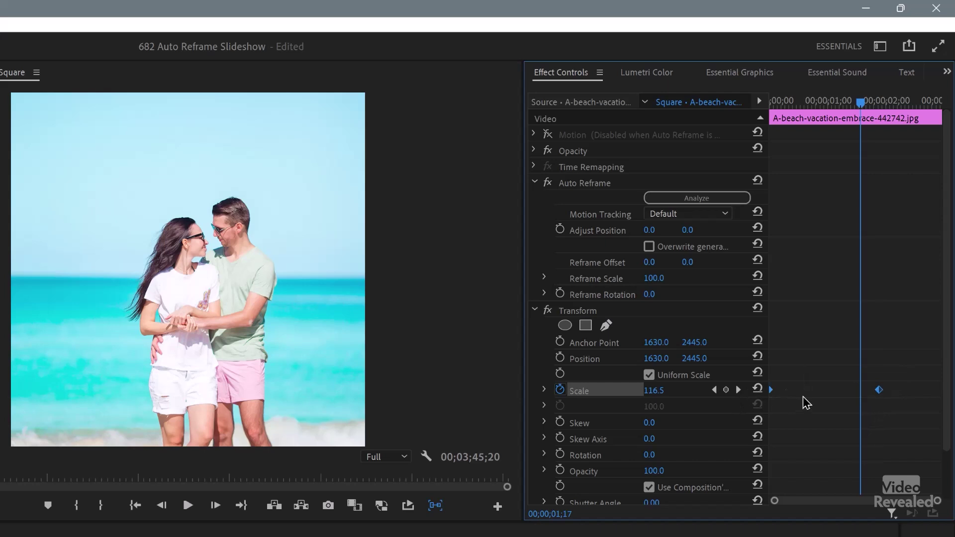
right_click(880, 390)
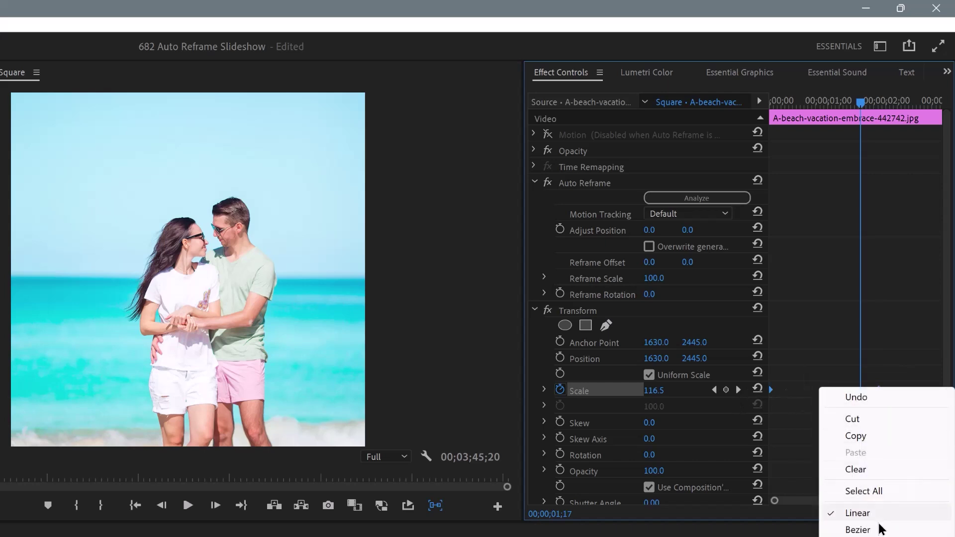
click(858, 530)
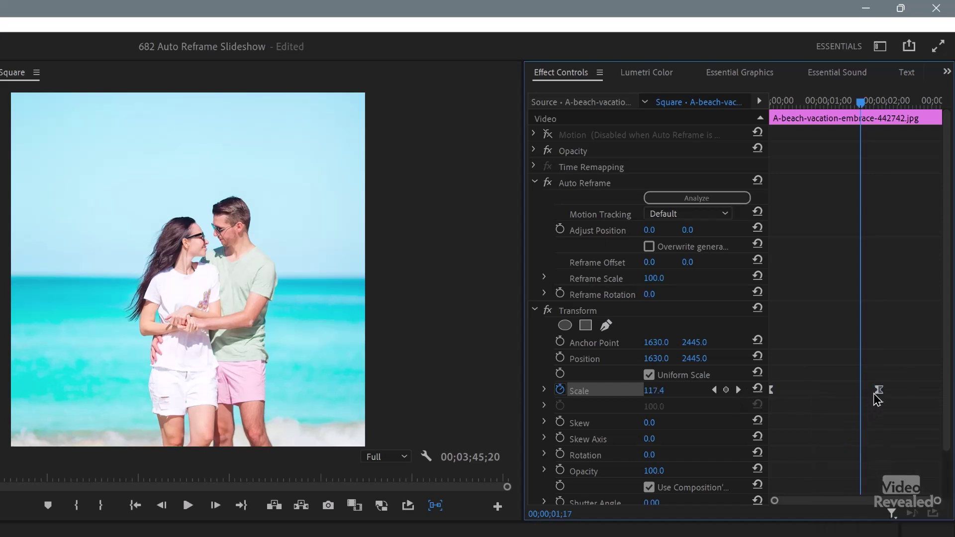
drag(883, 393, 940, 391)
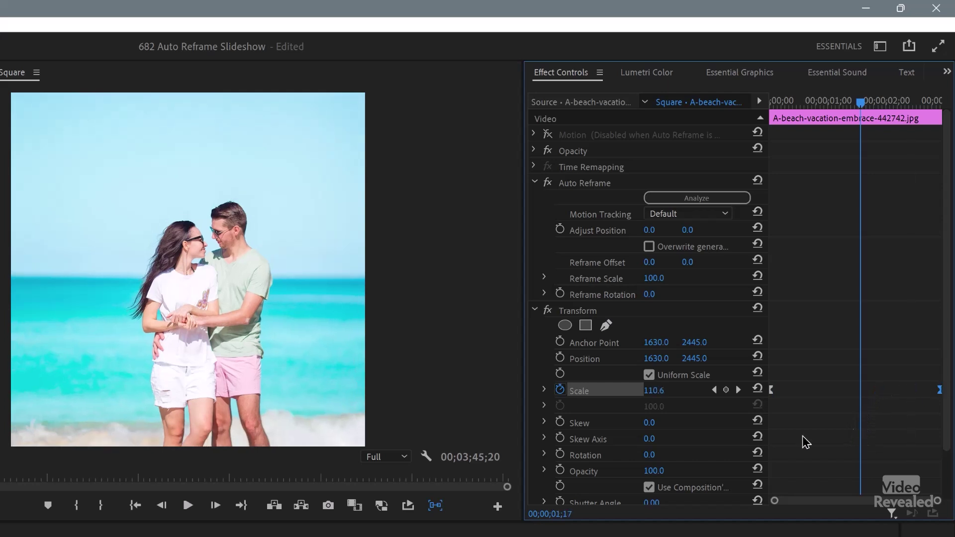
key(space)
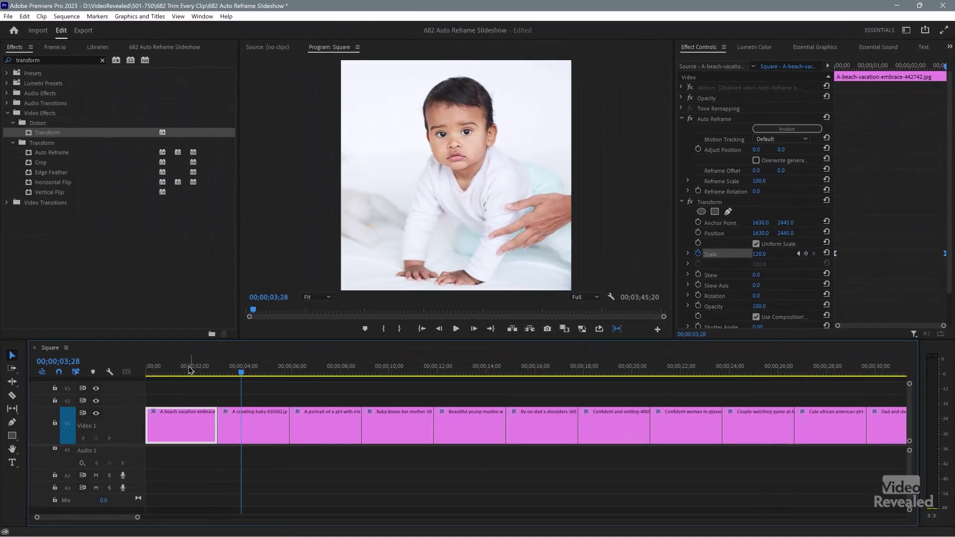
Step: Paste only the first photo's Transform attribute onto every photo after it in the Square sequence, leaving out Motion, Opacity, Time Remapping and Auto Reframe
click(184, 368)
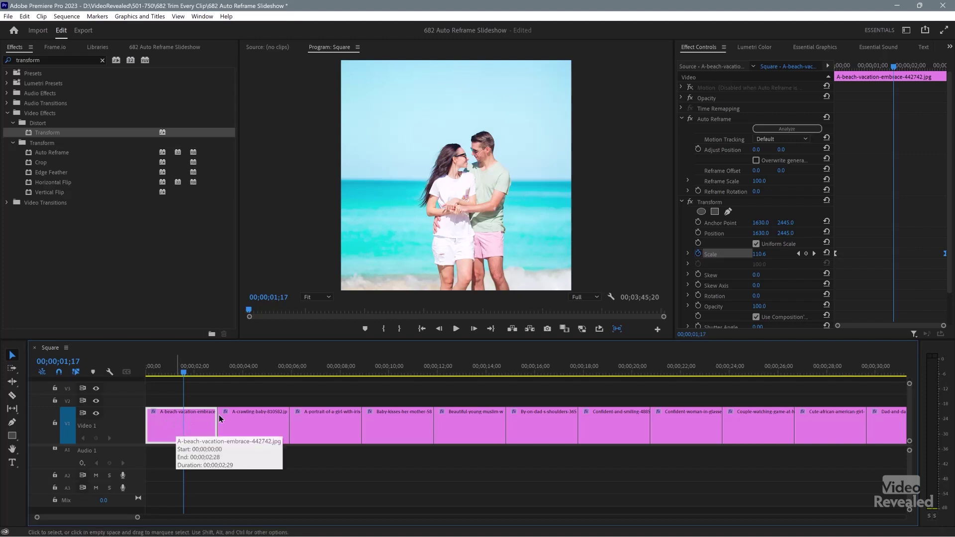
click(260, 405)
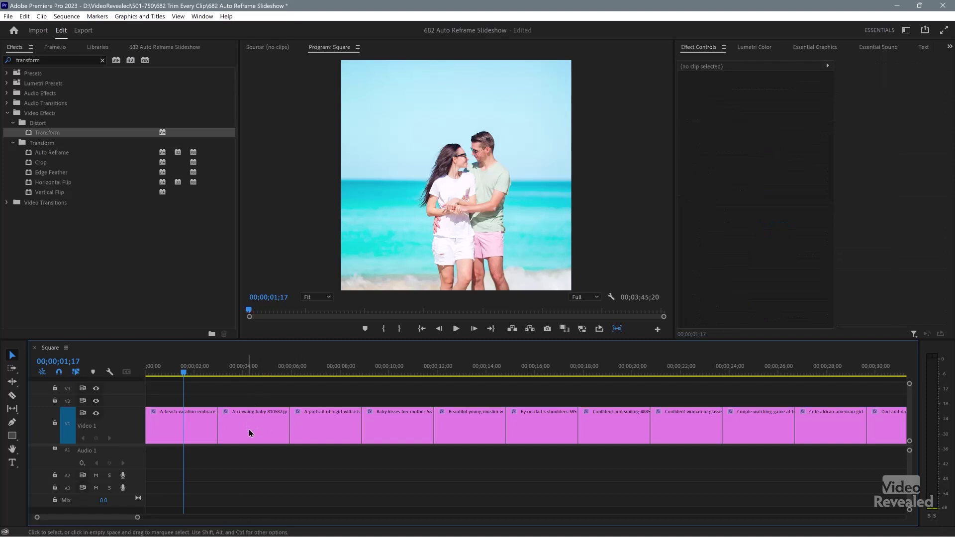
key(a)
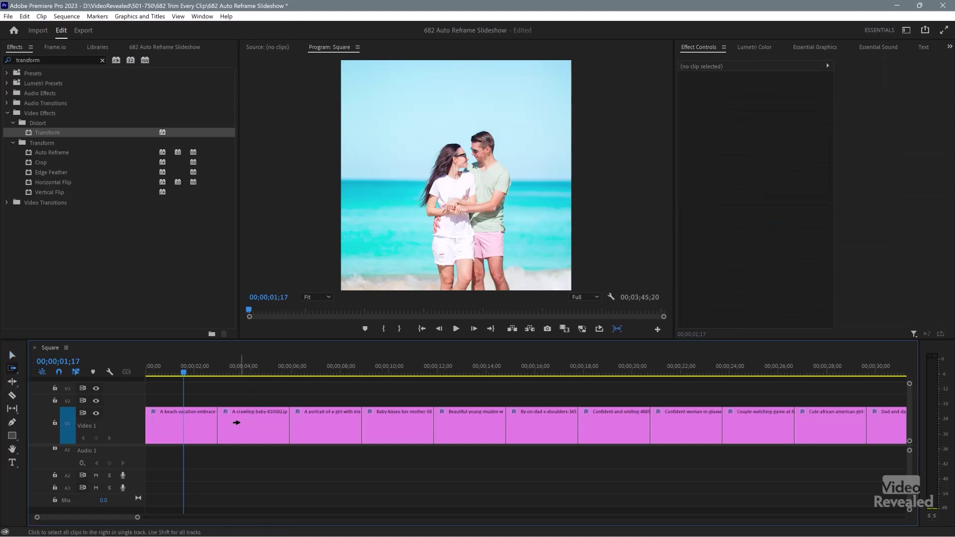
click(239, 423)
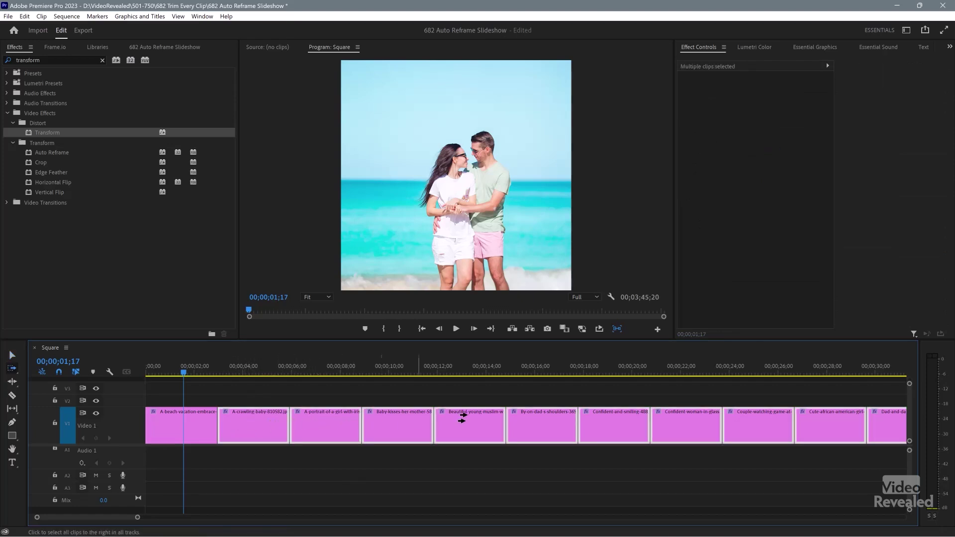
key(backslash)
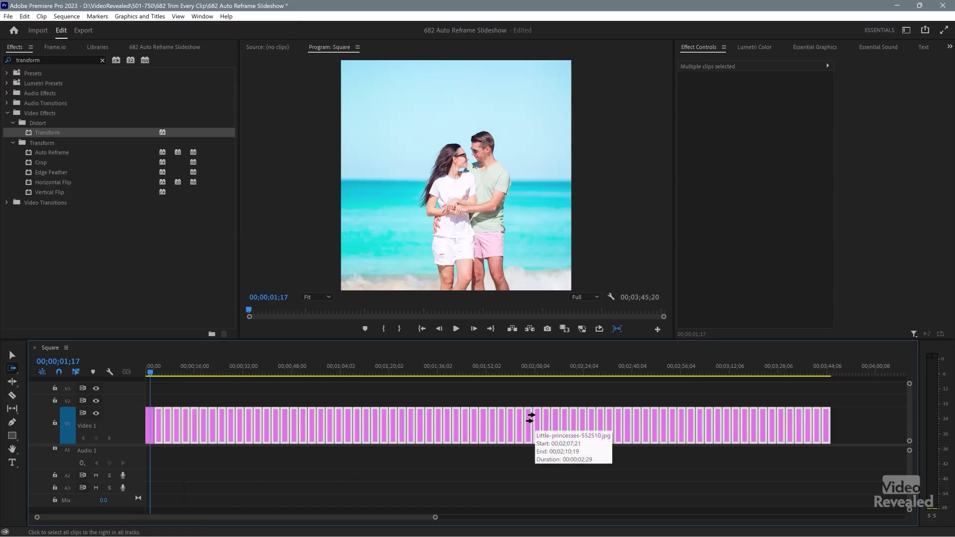
key(backslash)
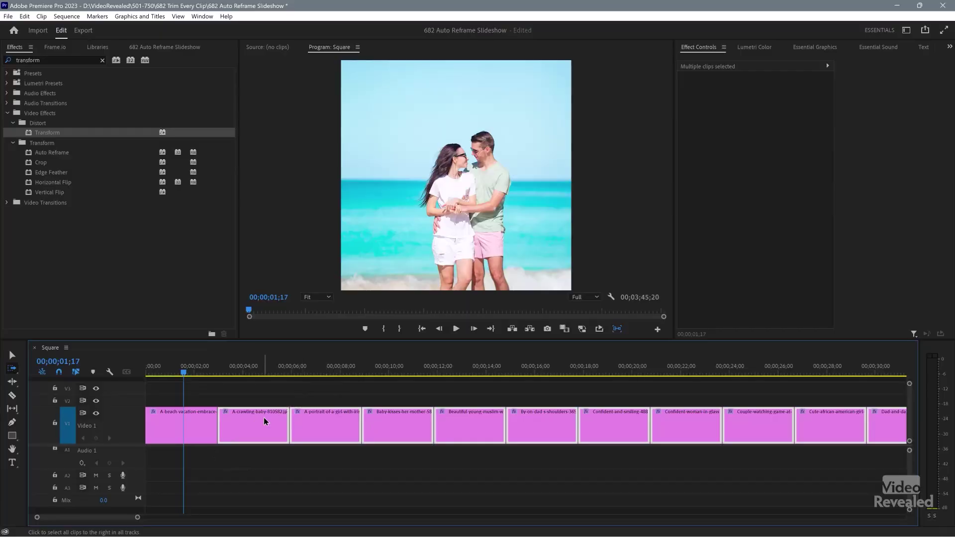
right_click(263, 417)
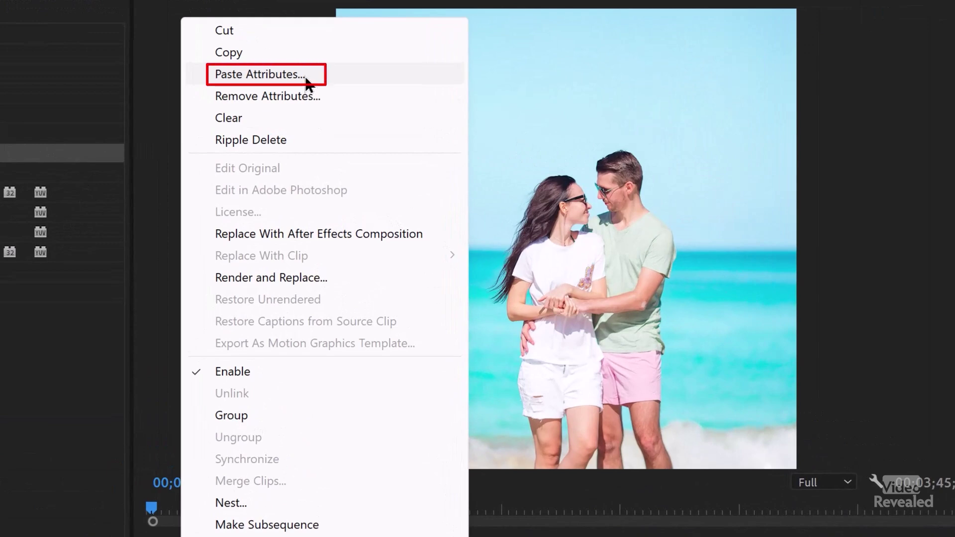
click(278, 75)
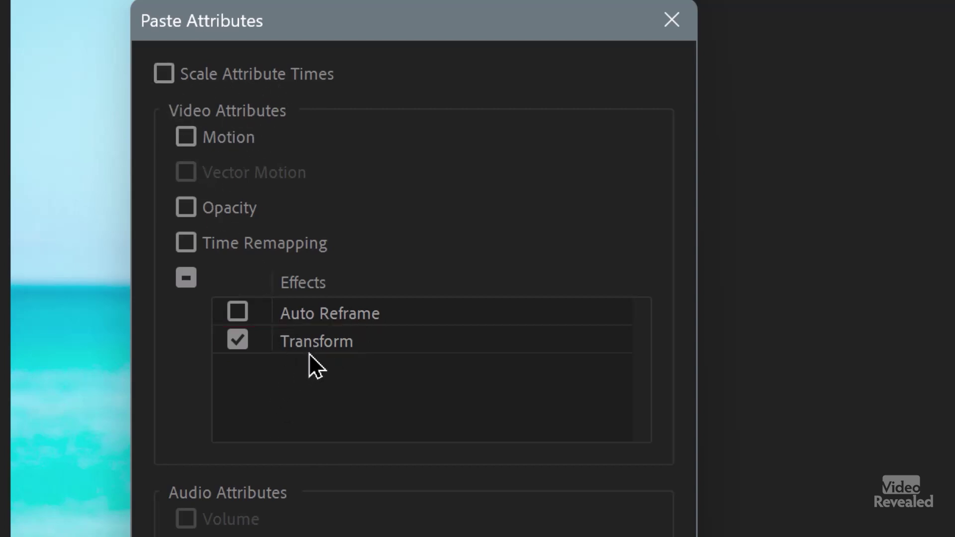
click(496, 505)
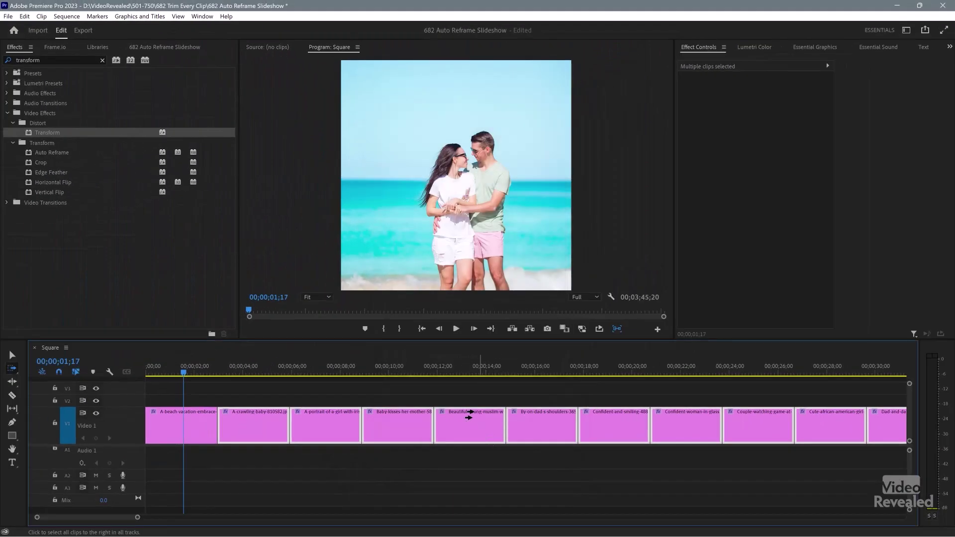
Step: Play the Square sequence from its start to preview the scale animation, and deselect all the clips
key(Home)
key(space)
key(v)
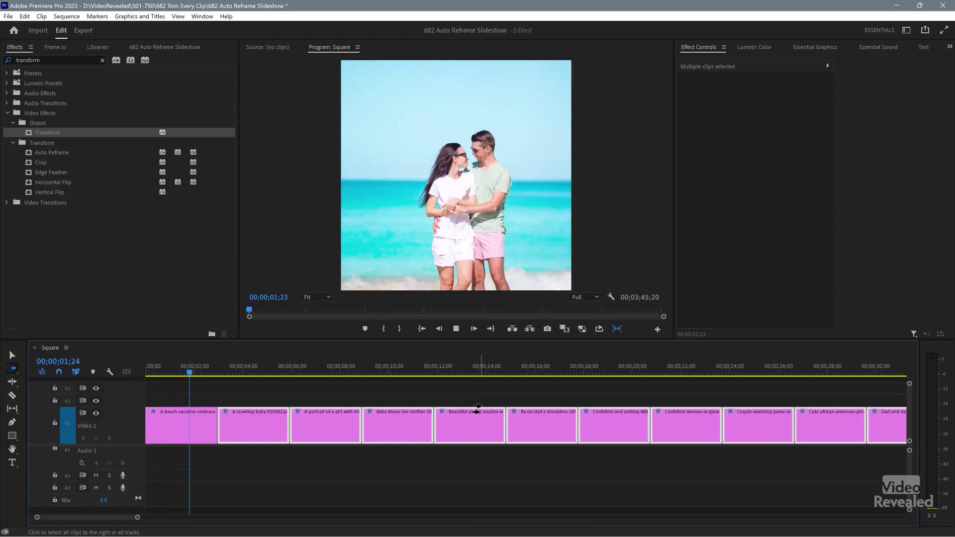
click(543, 471)
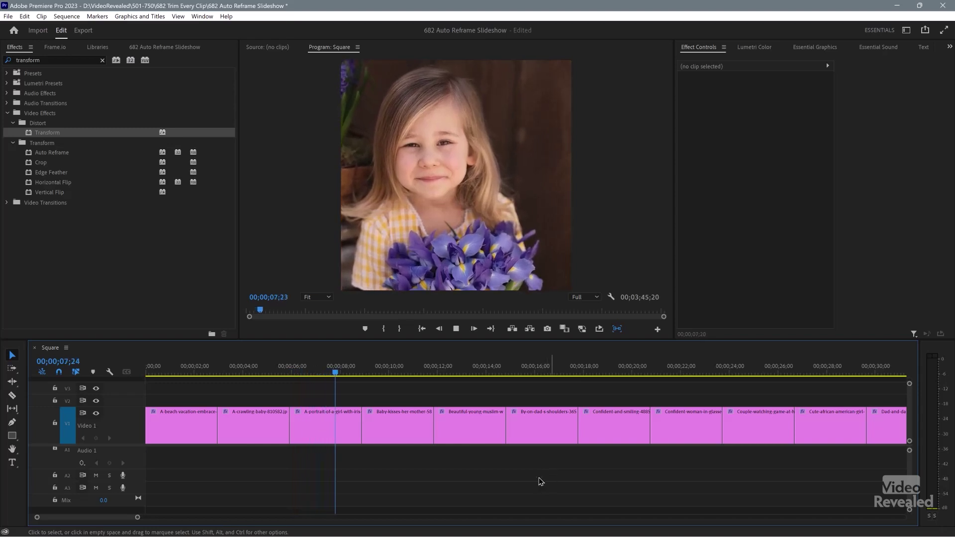
key(space)
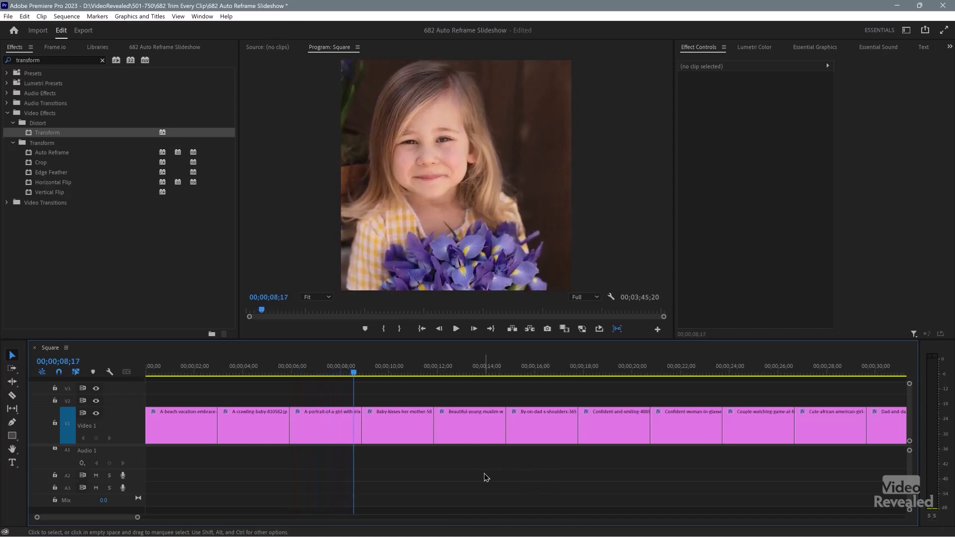
Step: Search the effects for "whip" and set the Whip video transition as the default transition
click(103, 60)
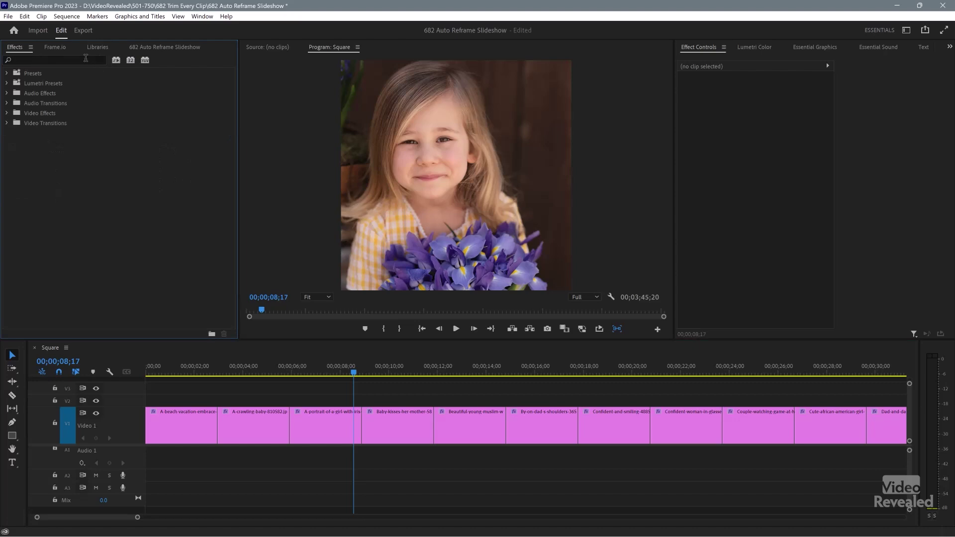
text(whip)
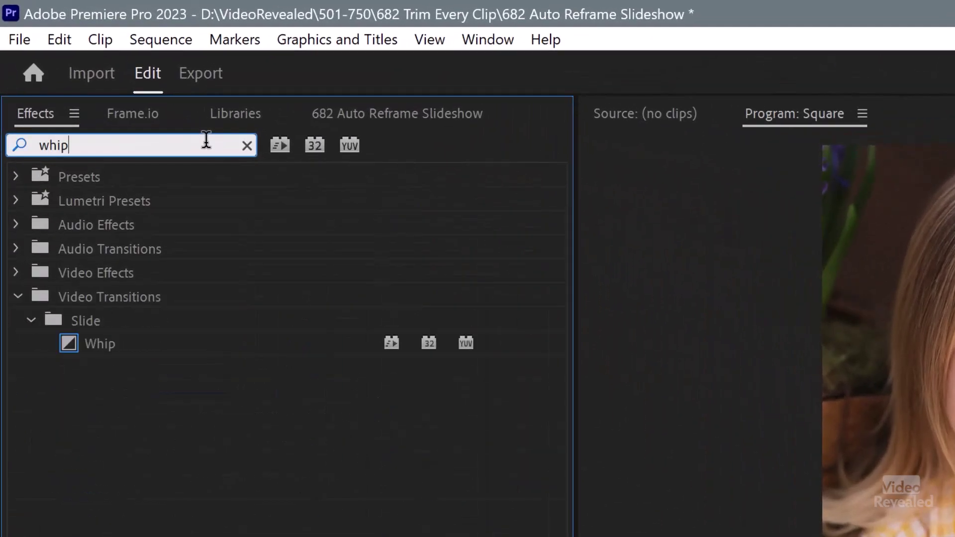
click(68, 349)
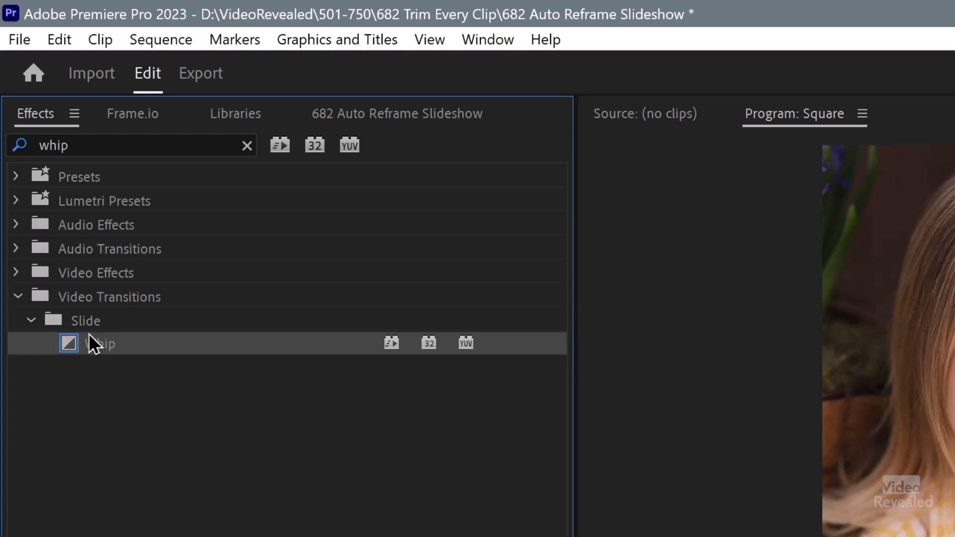
right_click(90, 346)
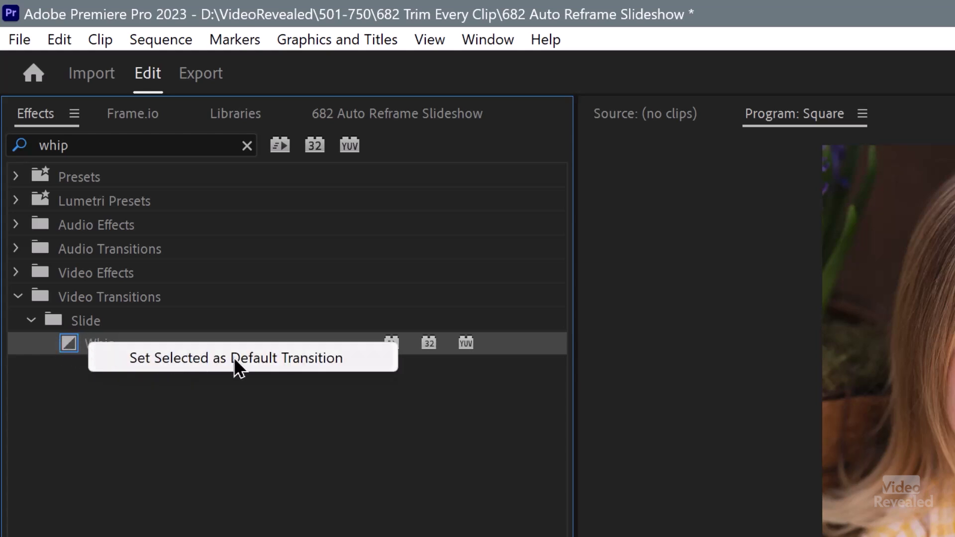
click(256, 360)
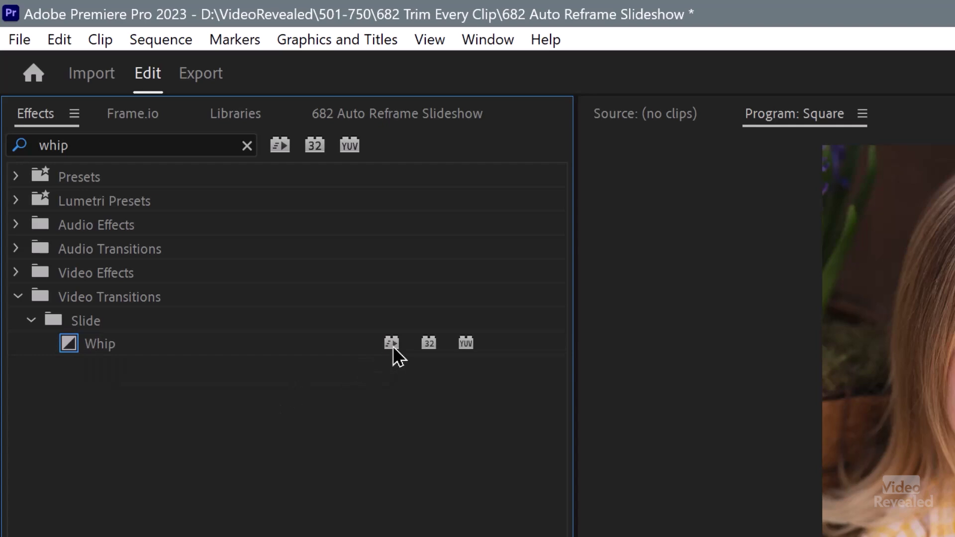
click(97, 348)
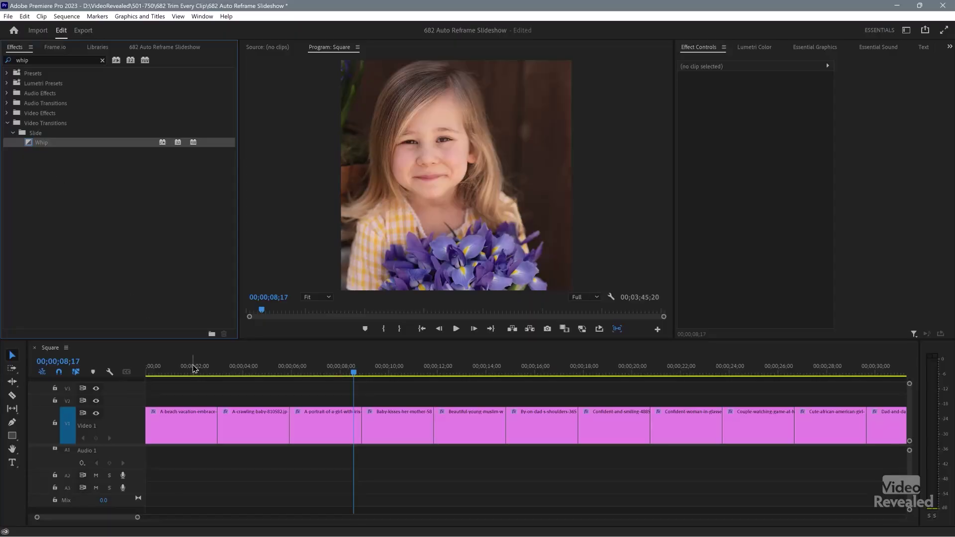
Step: Apply the default Whip transition to all the photos in the Square sequence and preview it from the start
key(backslash)
drag(839, 395, 103, 433)
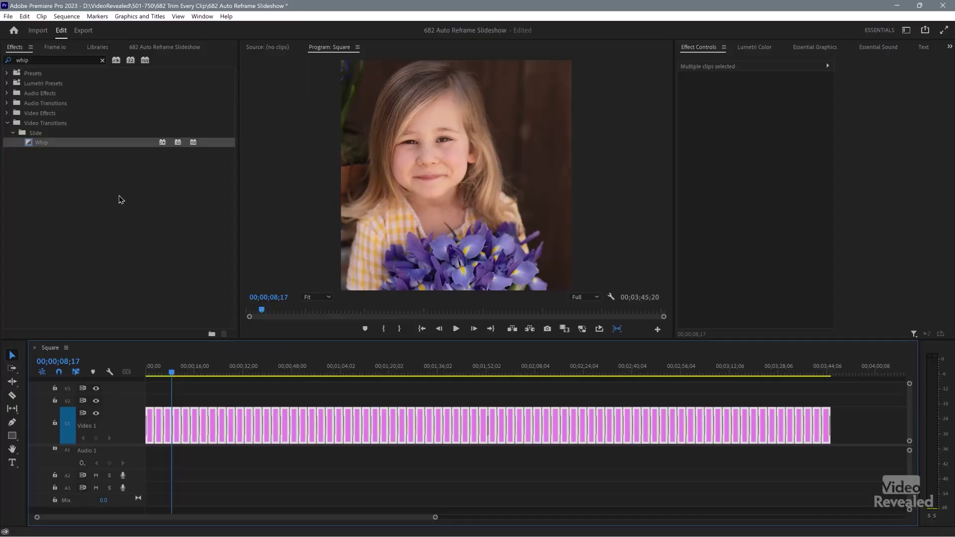
key(Home)
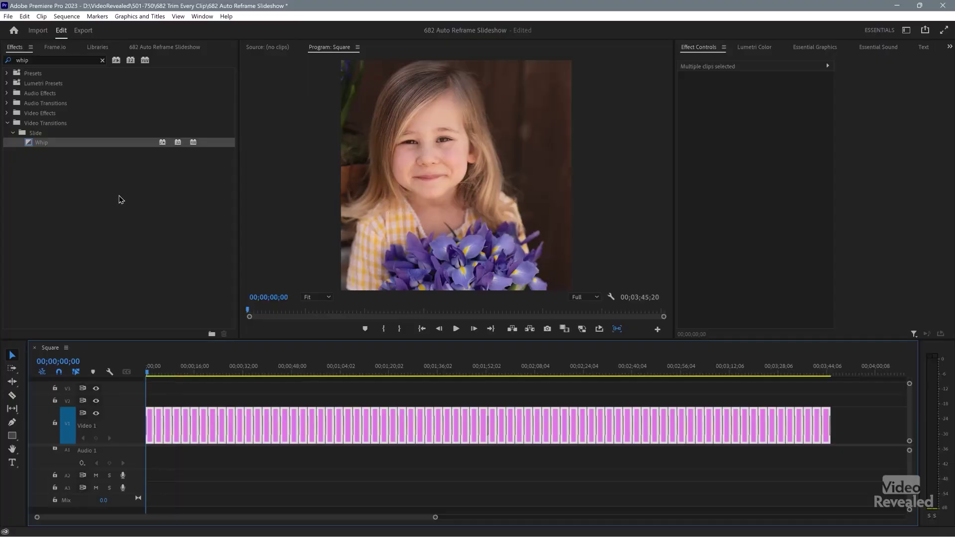
key(space)
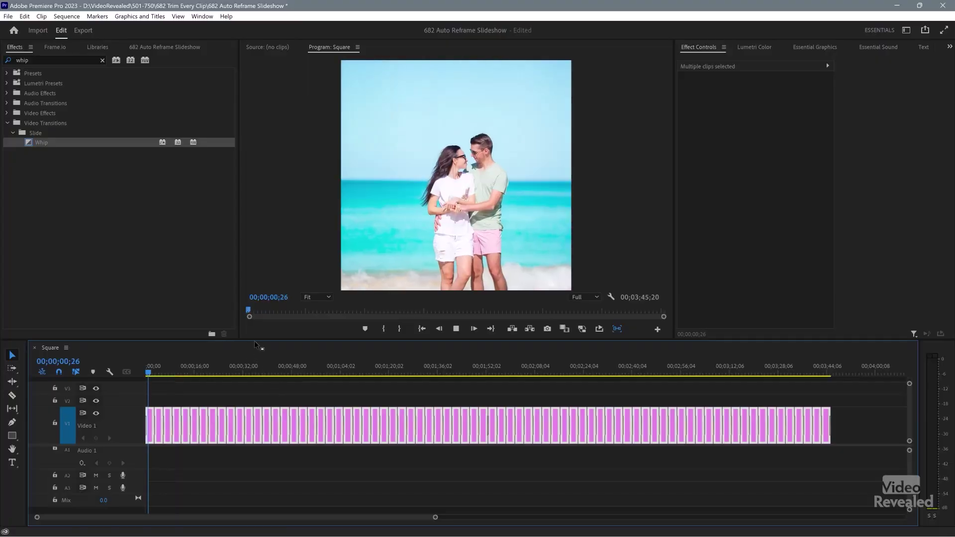
click(231, 476)
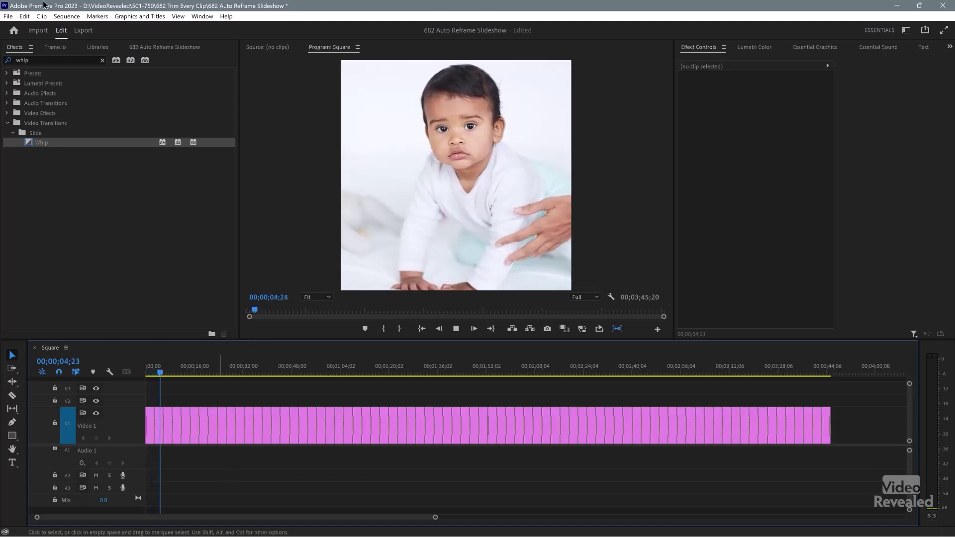
Step: Add the Forever Girl WAV song to Audio 1 and extend it with the Remix tool to roughly the end of the slideshow
click(177, 47)
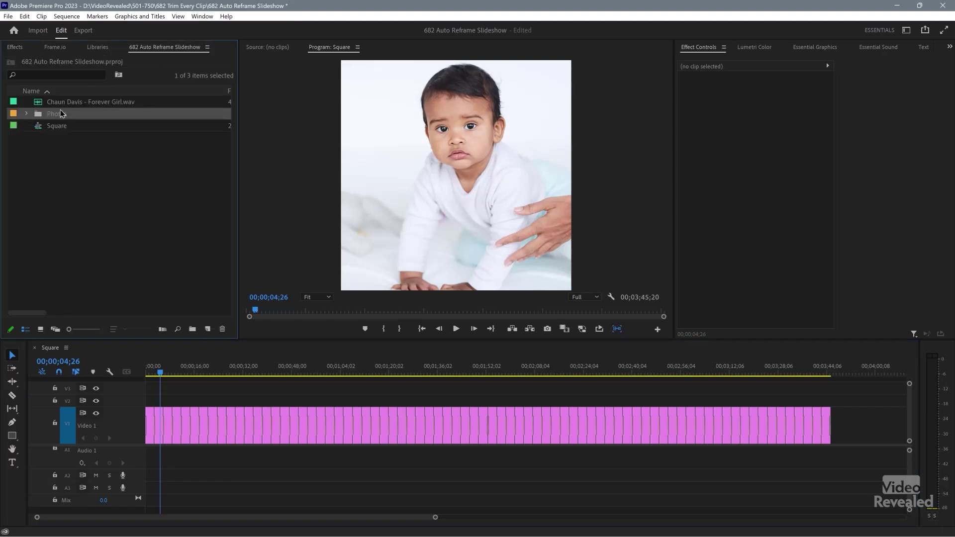
drag(40, 105, 213, 457)
key(space)
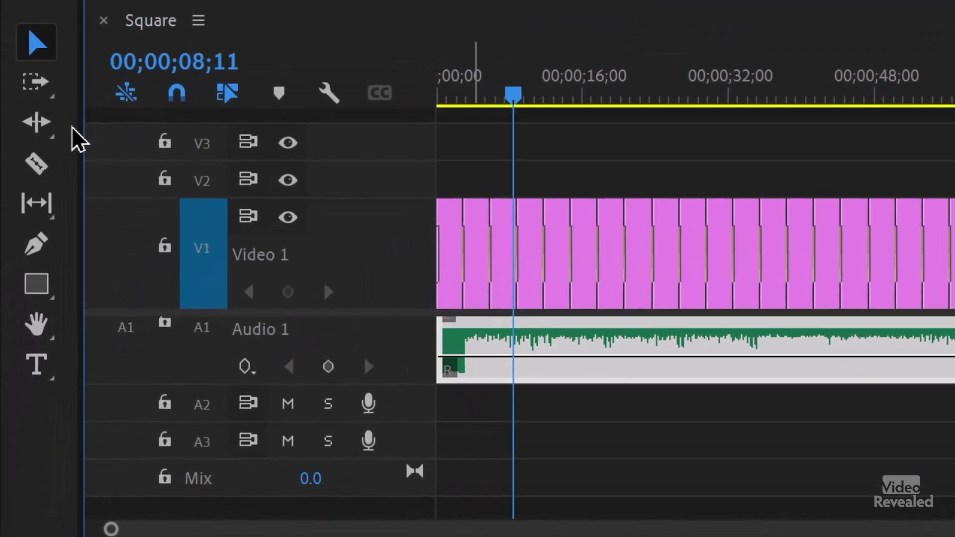
click(36, 121)
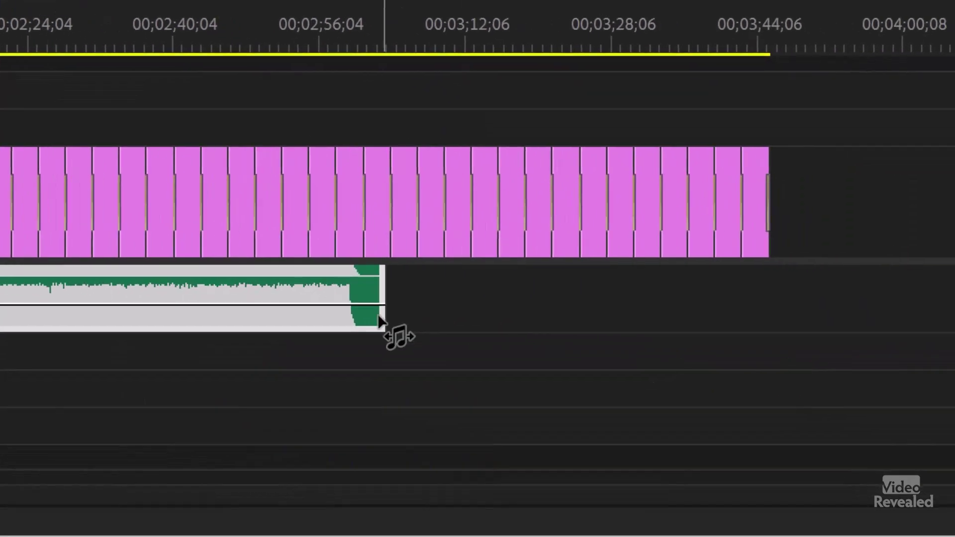
mouse_move(384, 323)
mouse_down()
mouse_move(709, 319)
mouse_move(808, 335)
mouse_up()
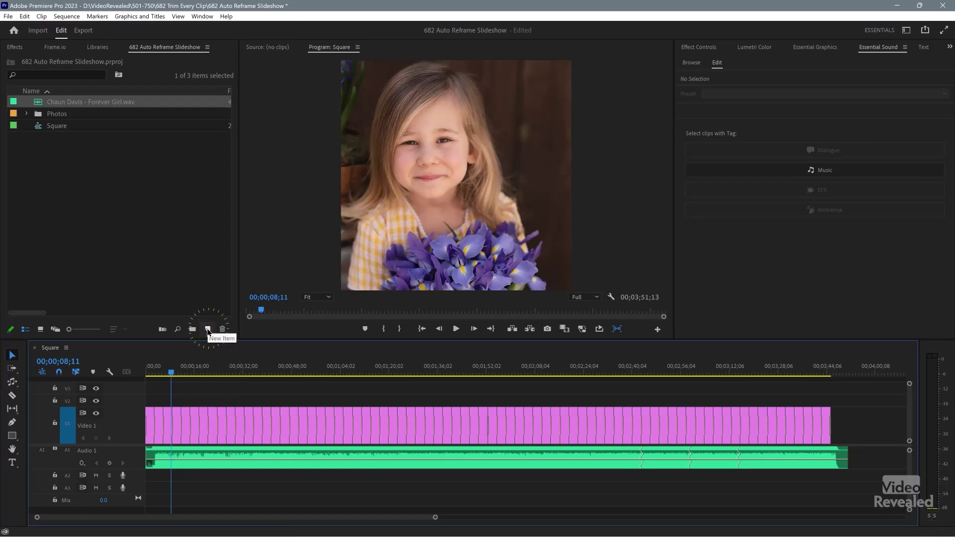
Step: Create a new sequence named HD from the DSLR 1080p30 preset
click(208, 329)
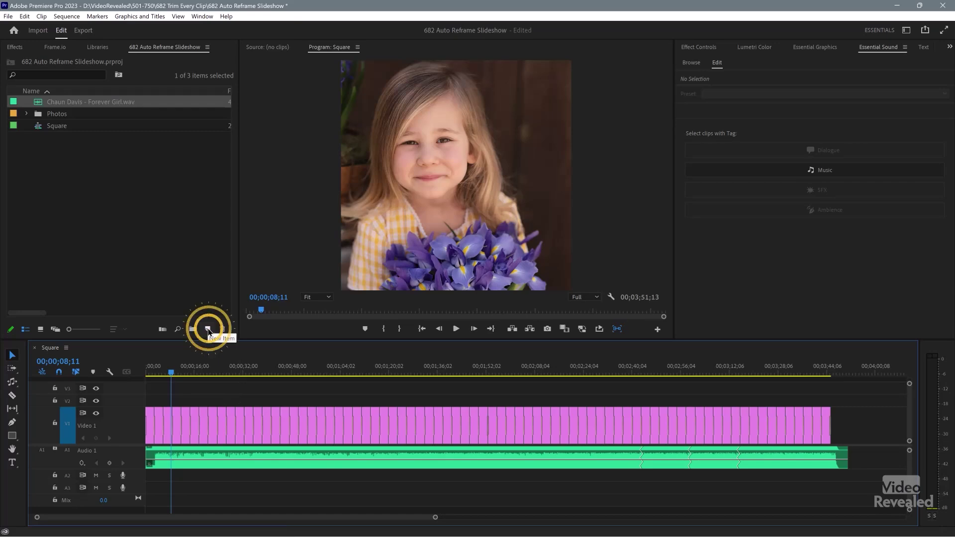
click(225, 348)
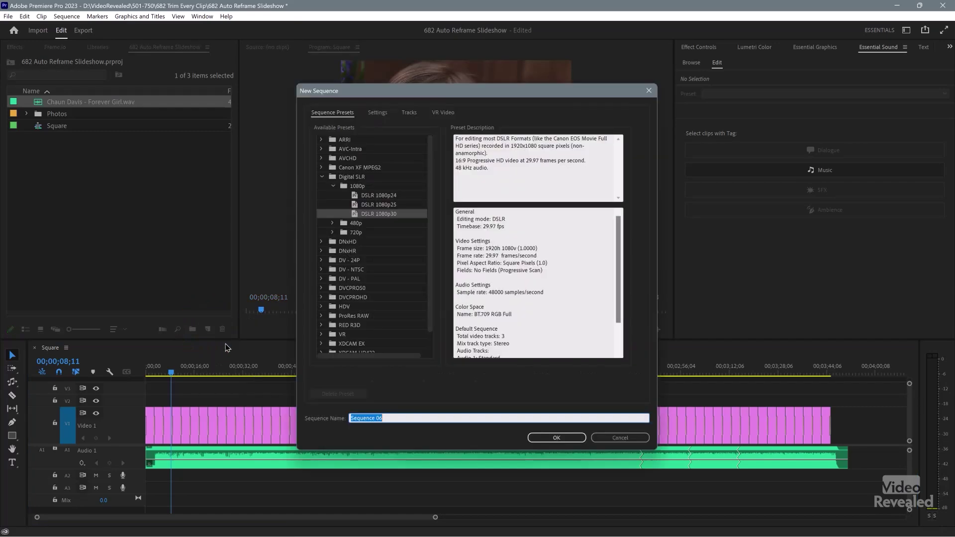
click(383, 215)
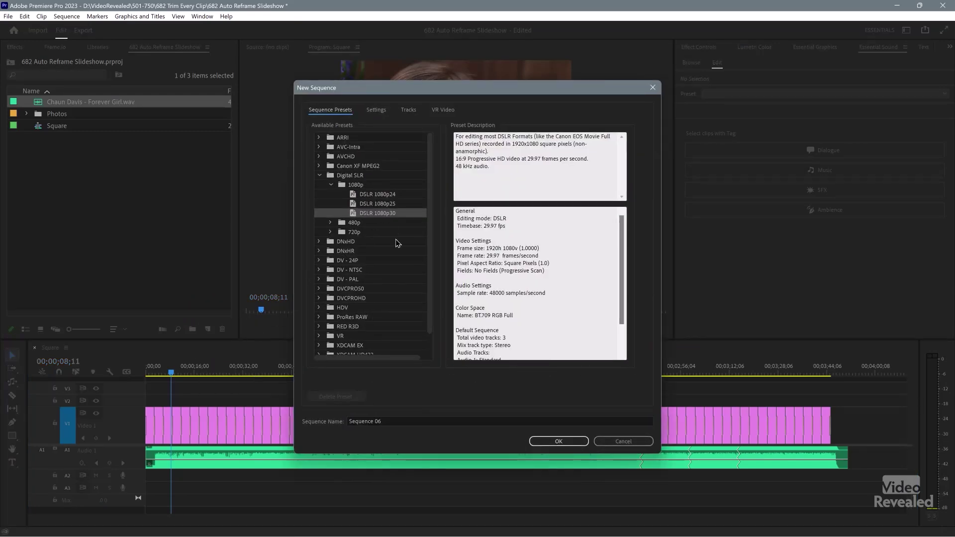
click(389, 422)
text(HD)
click(550, 441)
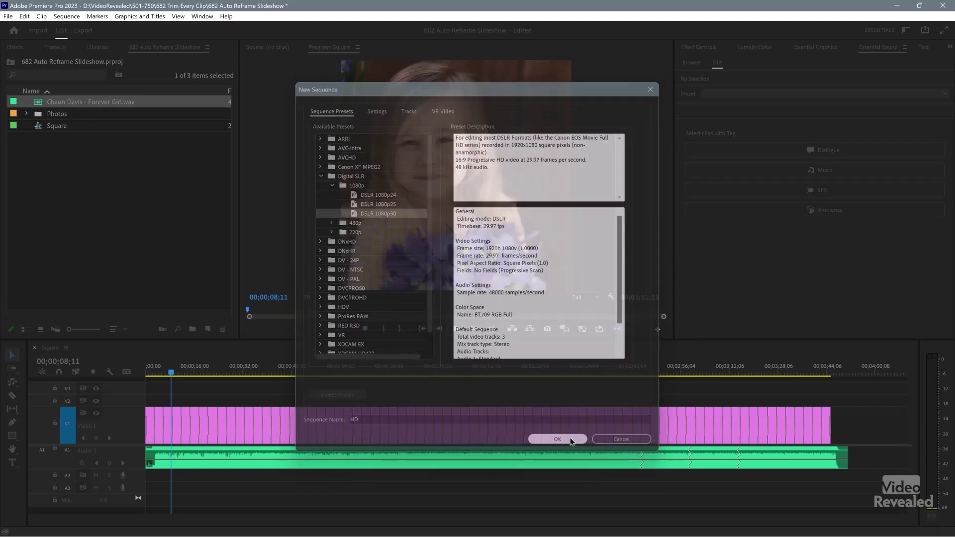
Step: Create a new sequence named Vertical with a frame size of 1080 horizontal by 1920 vertical
click(208, 329)
click(219, 342)
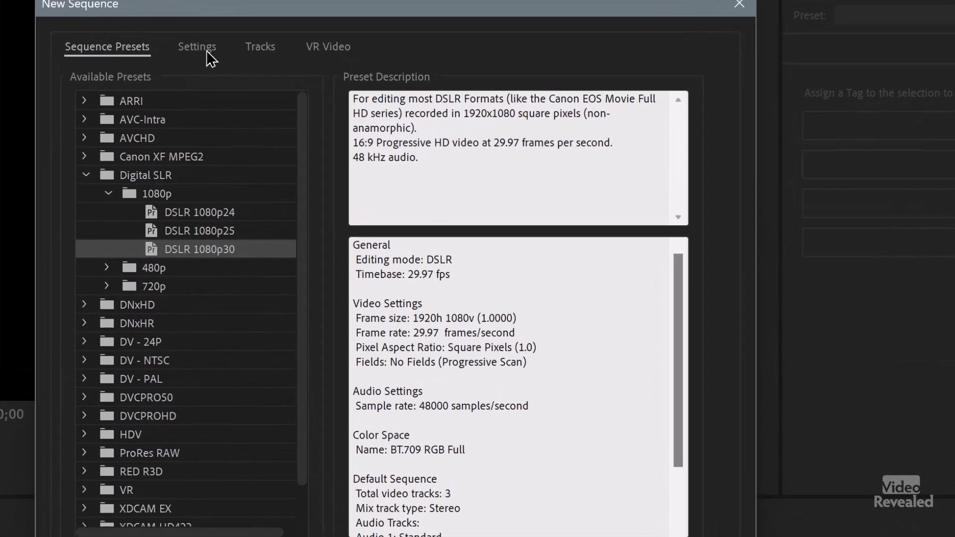
click(362, 104)
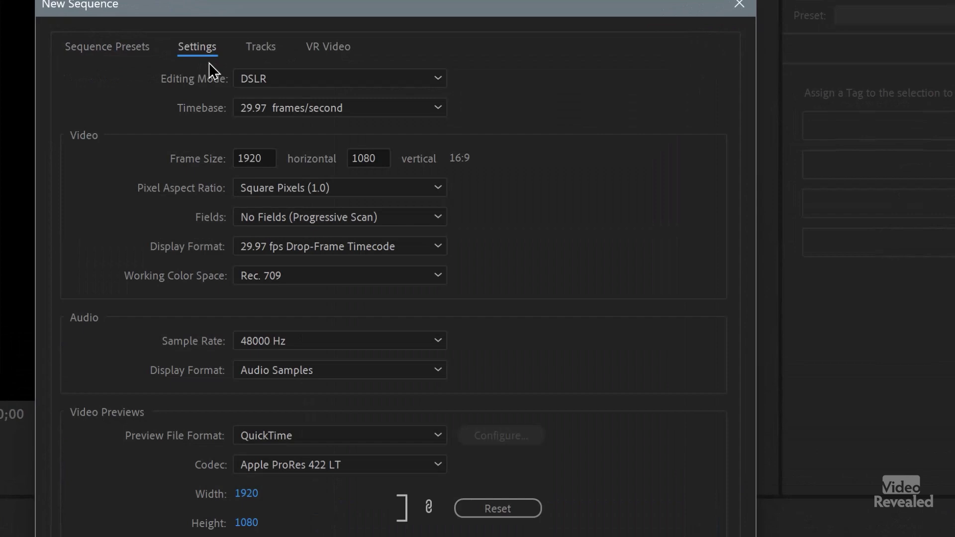
double_click(240, 157)
text(10)
key(Tab)
text(1920)
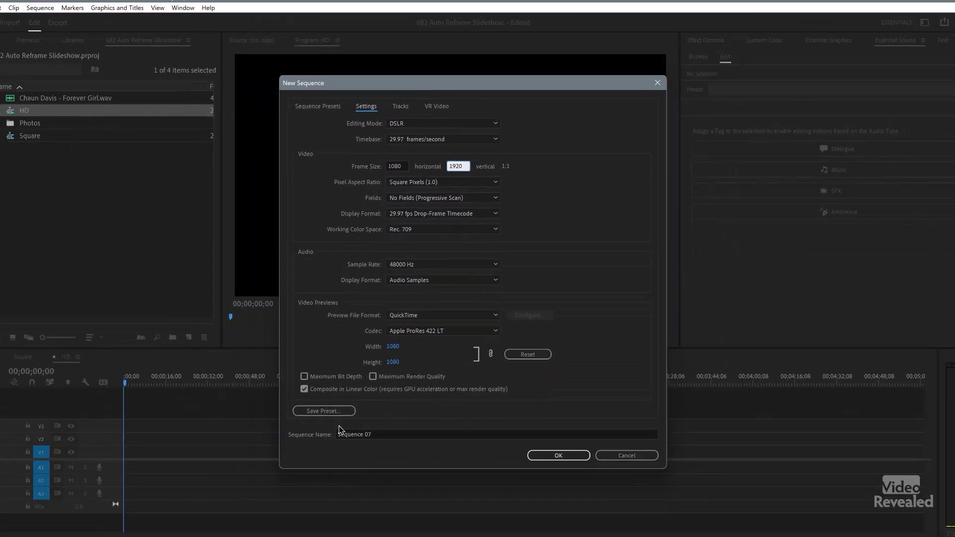
click(388, 421)
text(Vertical)
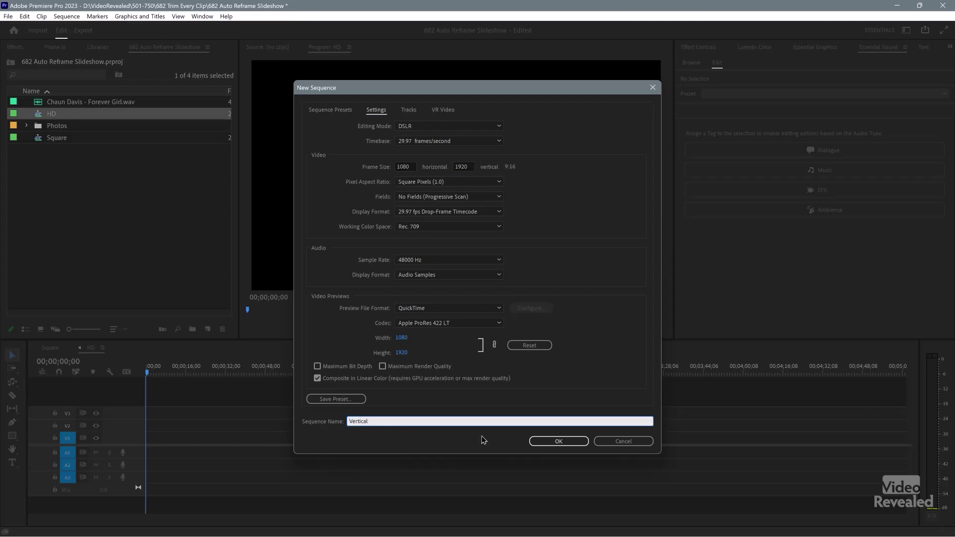
click(562, 441)
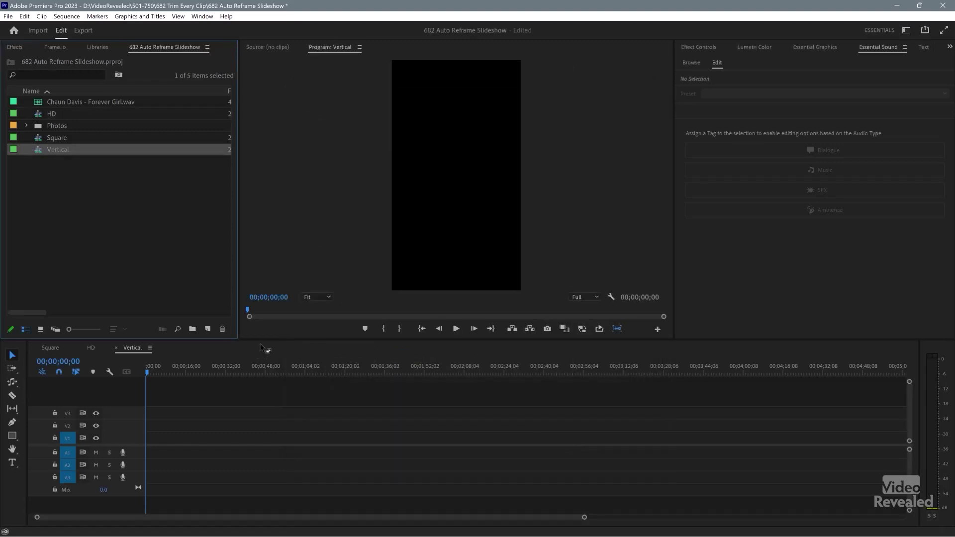
Step: Create a new sequence named 4K with a frame size of 3840 horizontal by 2160 vertical
click(207, 329)
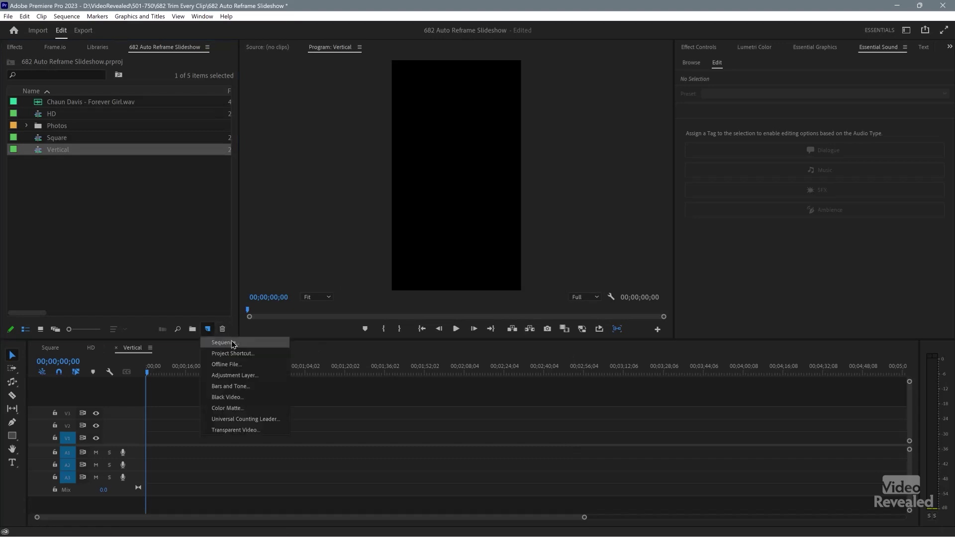
click(222, 343)
click(376, 110)
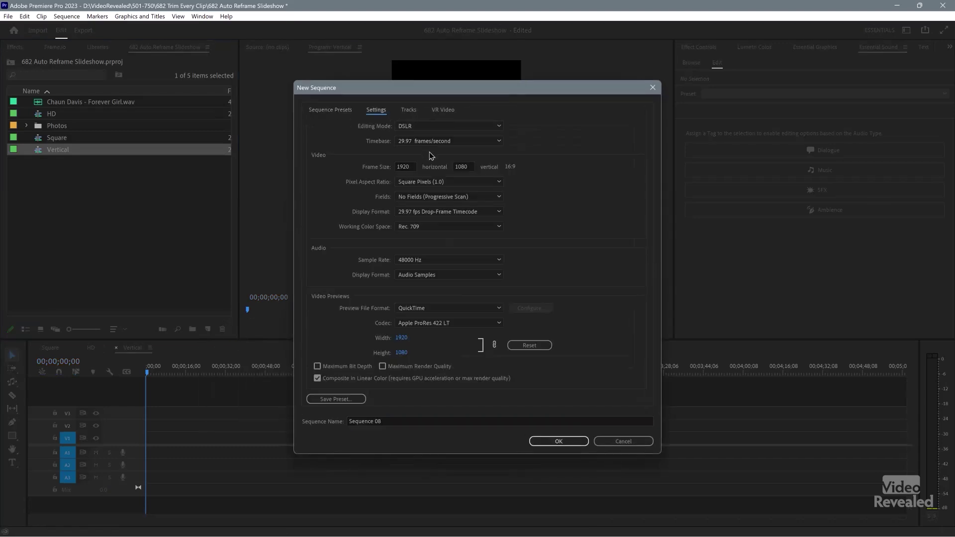
double_click(411, 167)
key(Tab)
text(2160)
key(Tab)
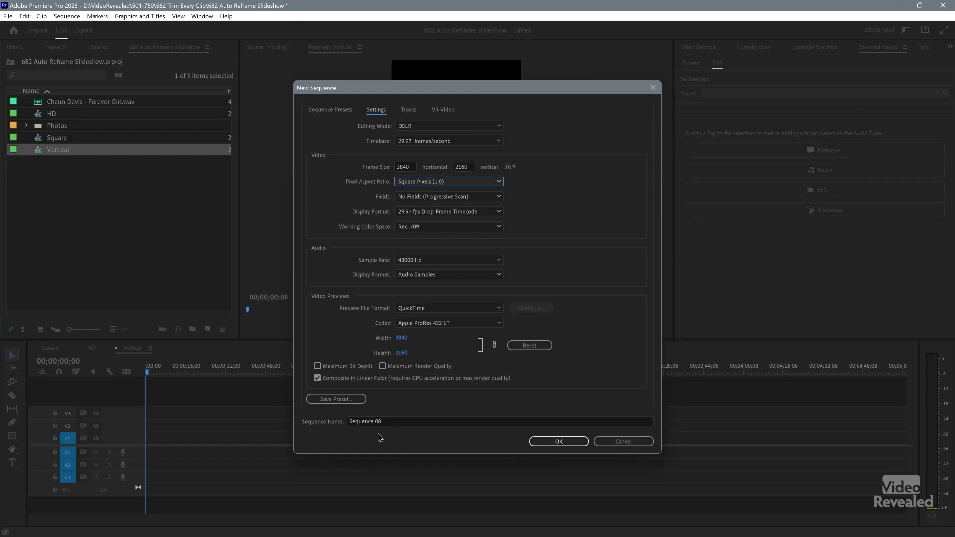
click(396, 421)
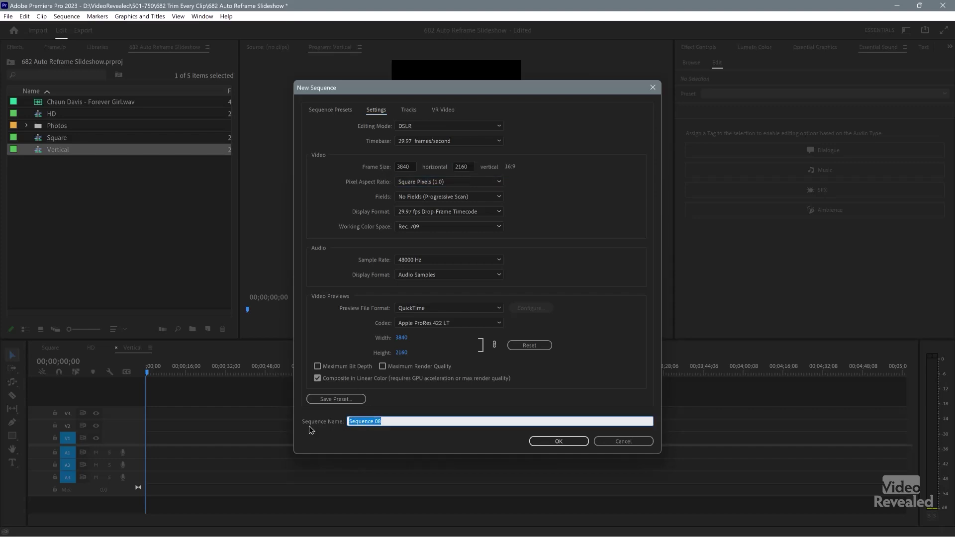
text(4K)
click(559, 441)
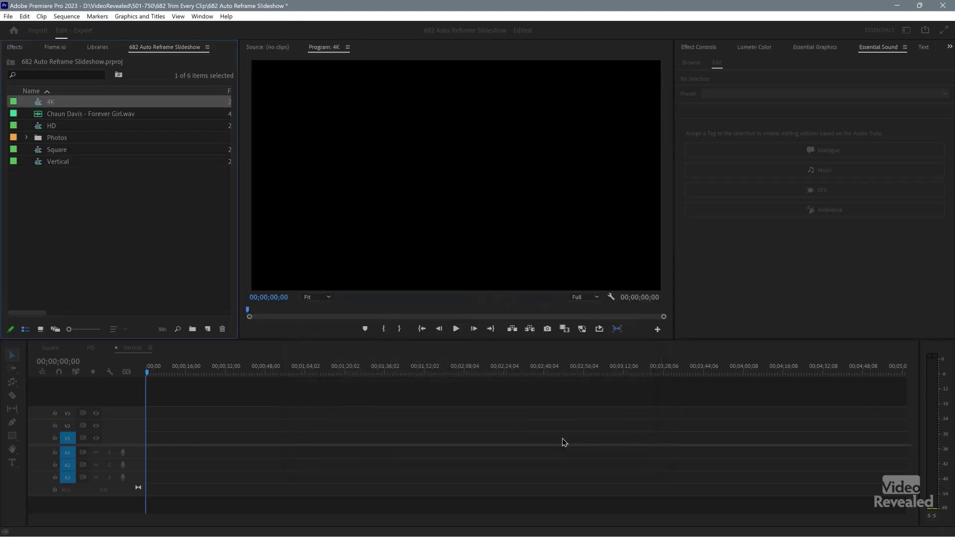
Step: Copy all the photos, transitions and music from the Square sequence and paste them at the start of the Vertical sequence
click(58, 352)
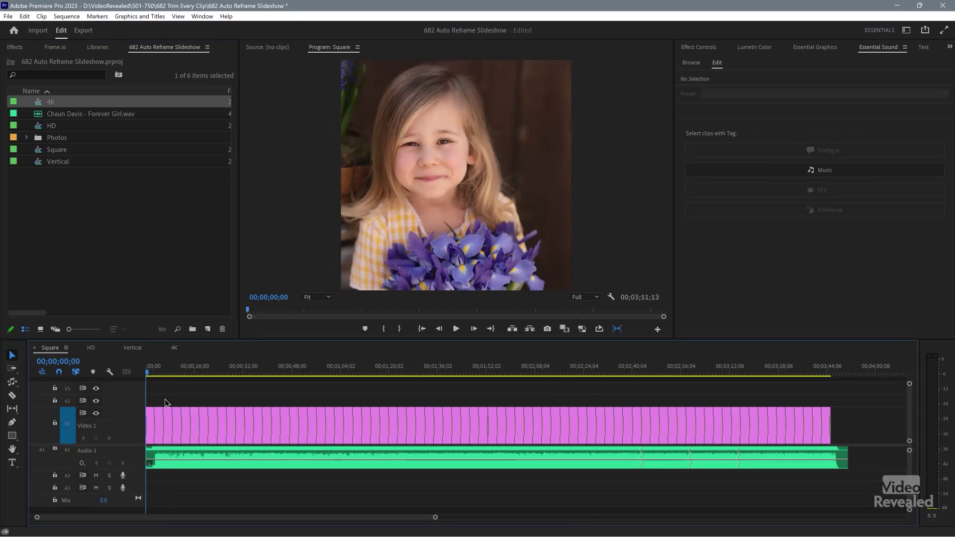
key(Home)
key(ctrl+a)
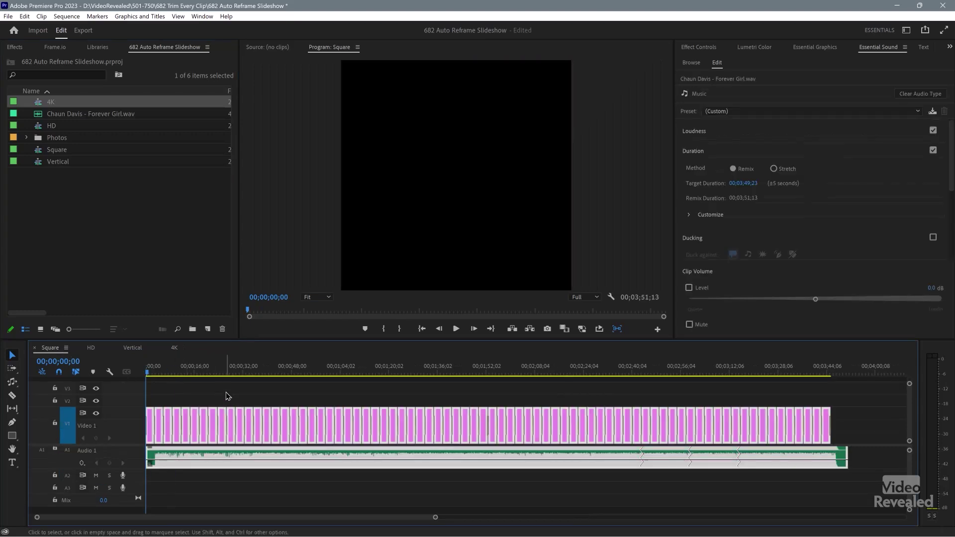
click(134, 348)
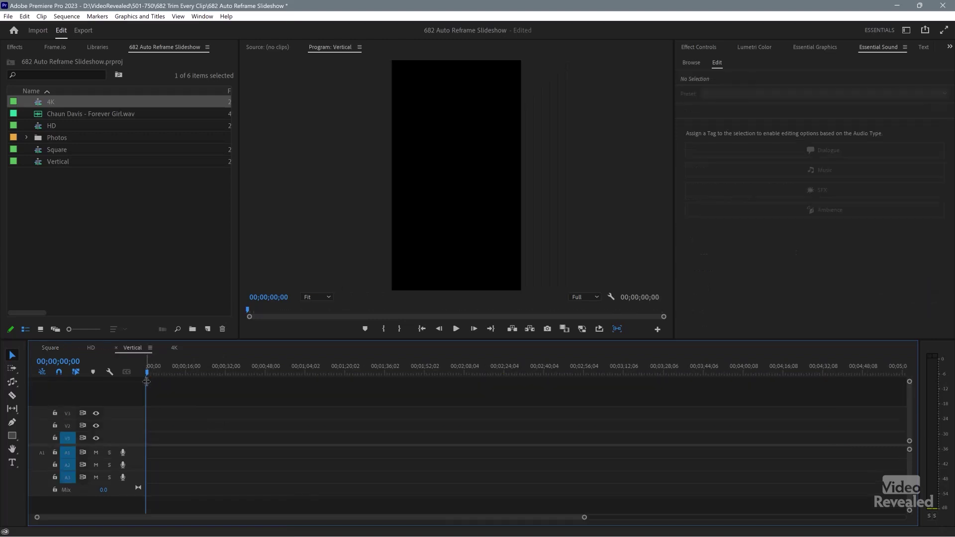
key(ctrl+v)
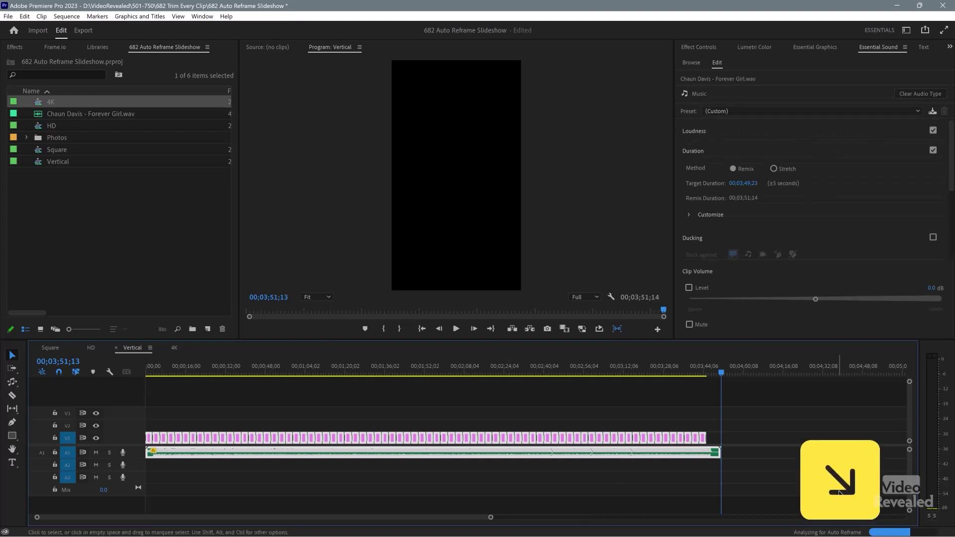
Step: Play the Vertical slideshow from the start and scrub through its second half to check how the photos are reframed
key(Home)
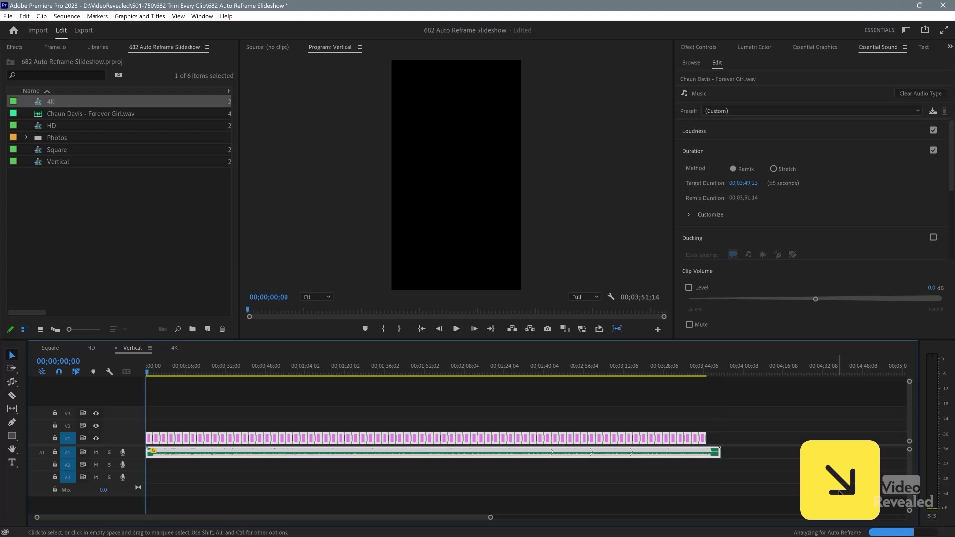
click(832, 492)
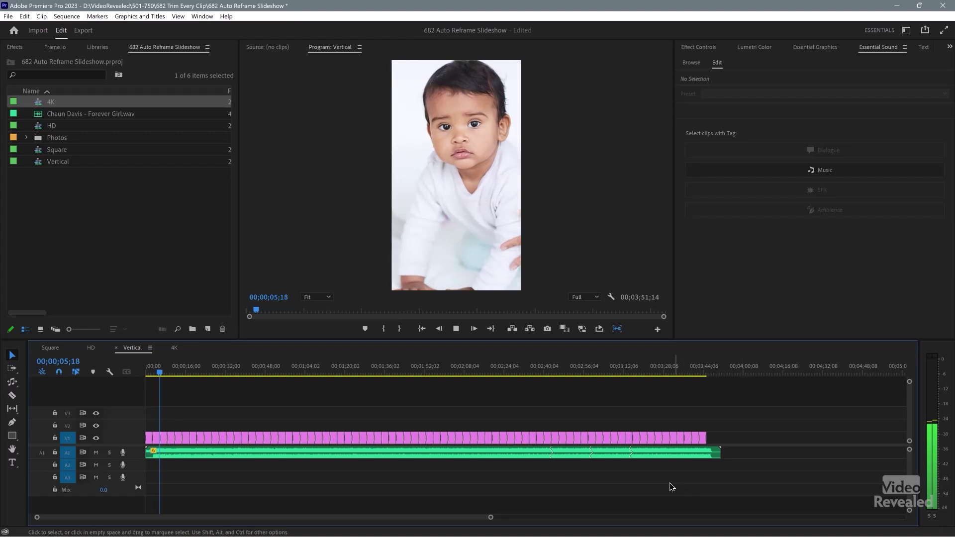
key(space)
click(544, 371)
mouse_move(554, 372)
mouse_down()
mouse_move(576, 376)
mouse_move(567, 377)
mouse_up()
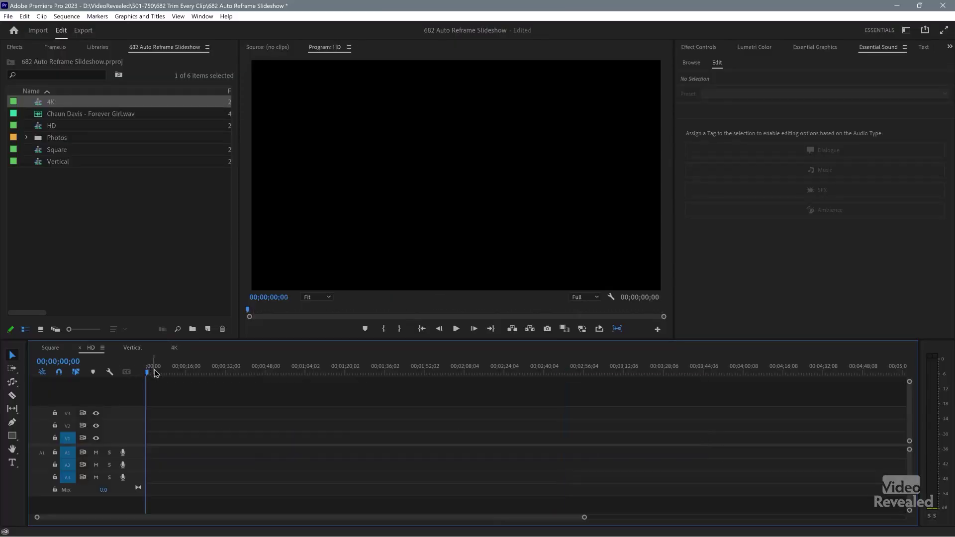
Step: Paste the copied slideshow at the start of the HD and 4K sequences, scrubbing through the opening photos of each to check the reframing
key(ctrl+v)
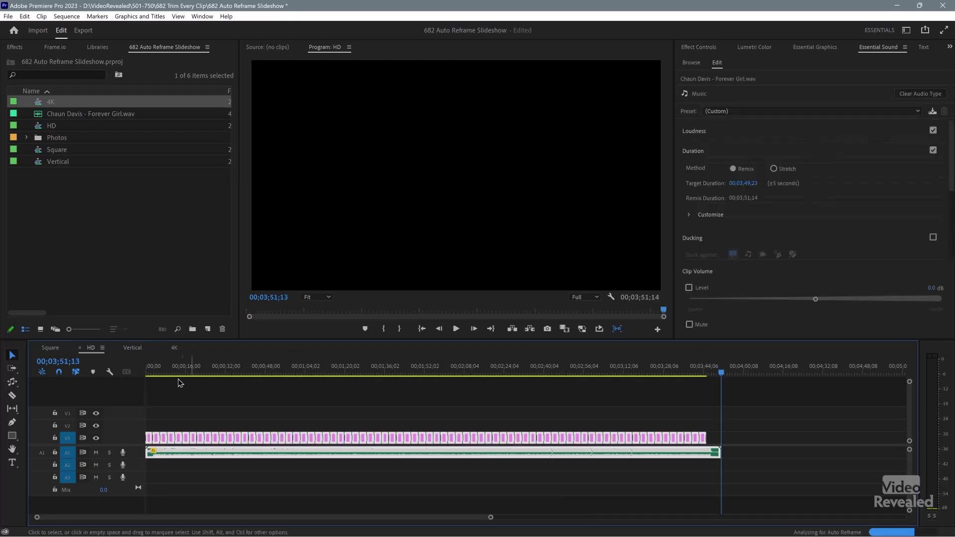
mouse_move(172, 371)
mouse_down()
mouse_move(154, 371)
mouse_move(163, 371)
mouse_up()
click(173, 372)
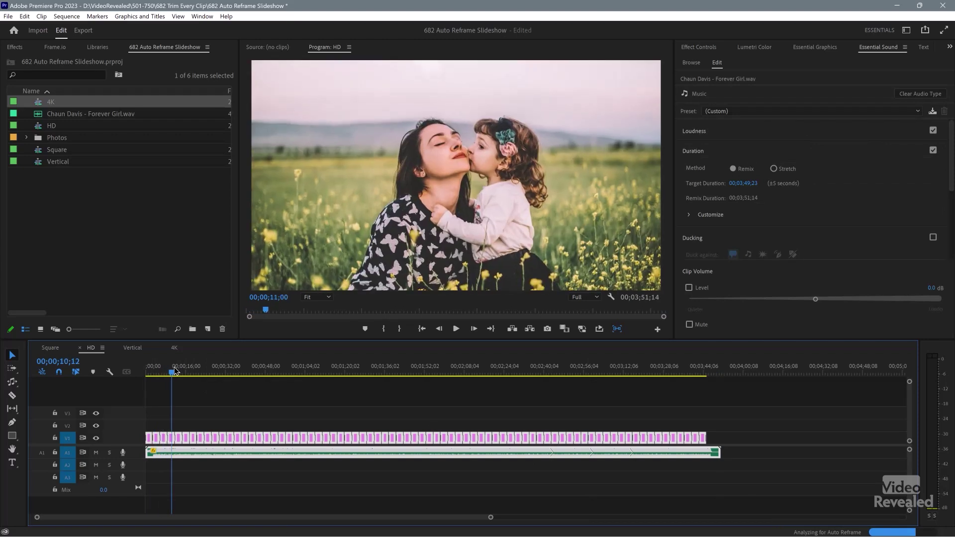
click(174, 348)
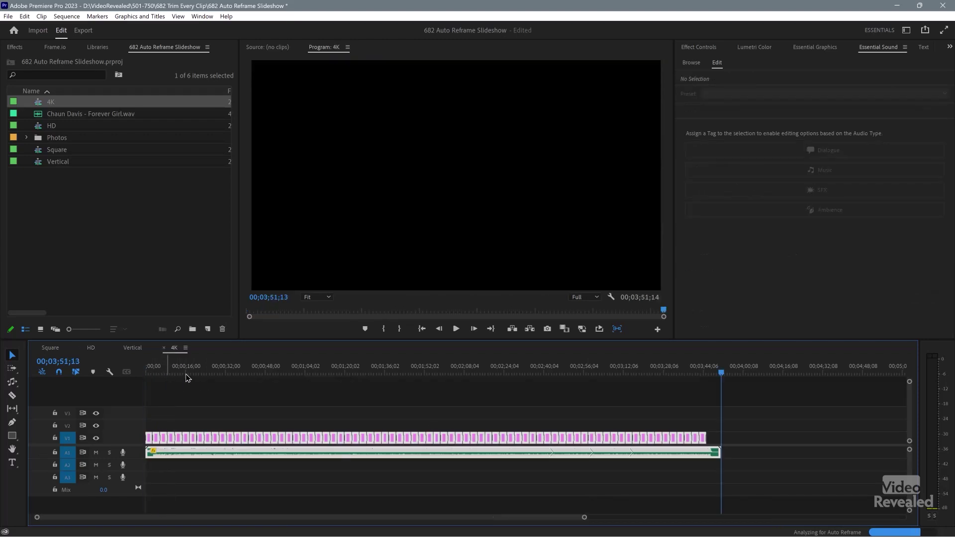
drag(154, 371, 163, 372)
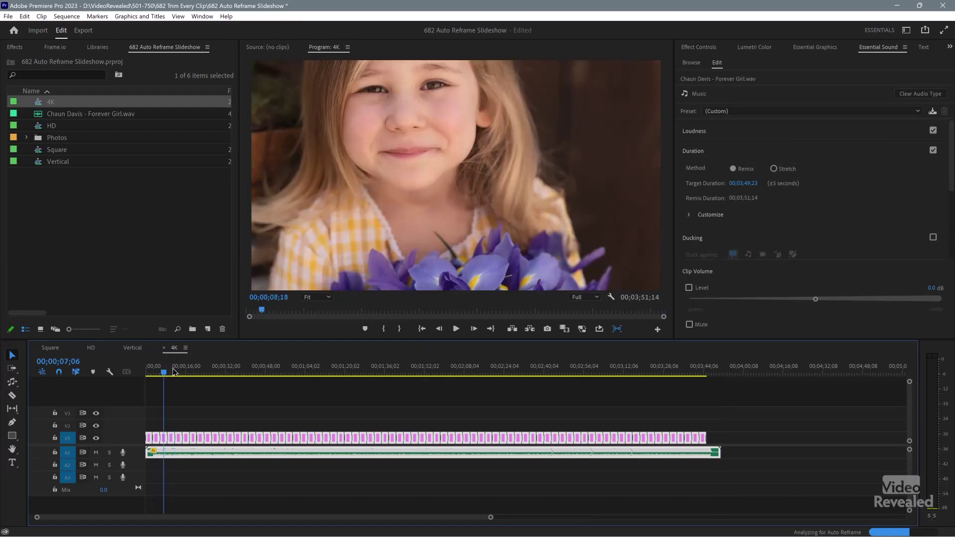